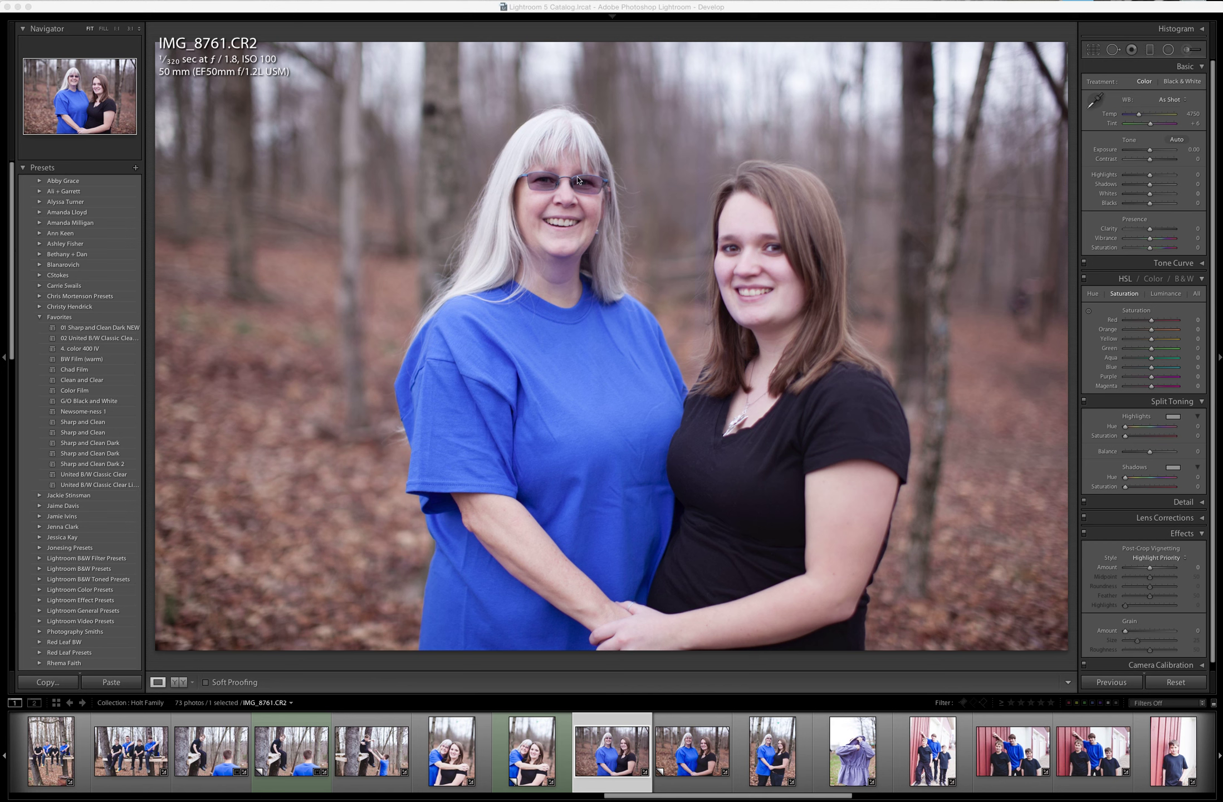
Apply the "01 Sharp and Clean Dark NEW" preset from Favorites to IMG_8761.CR2 and compare it with the unedited version.
left_click(104, 331)
left_click(104, 331)
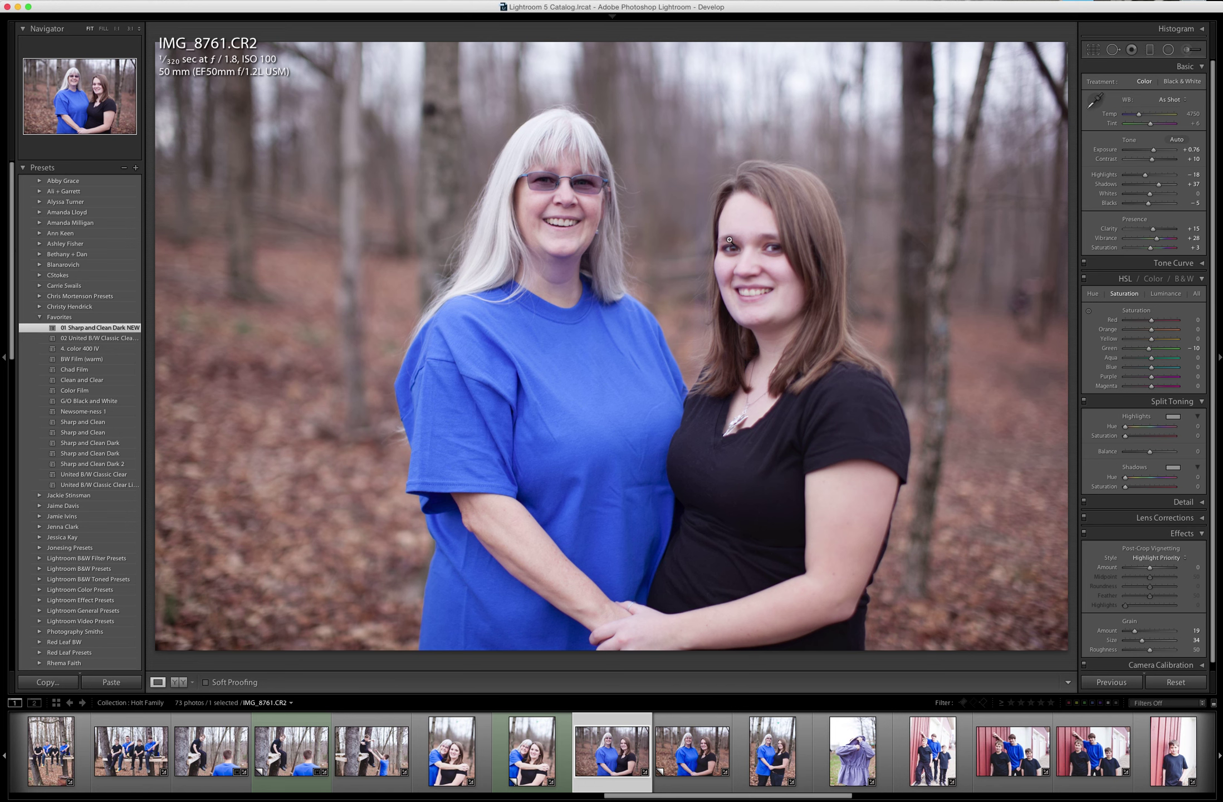
key("backslash")
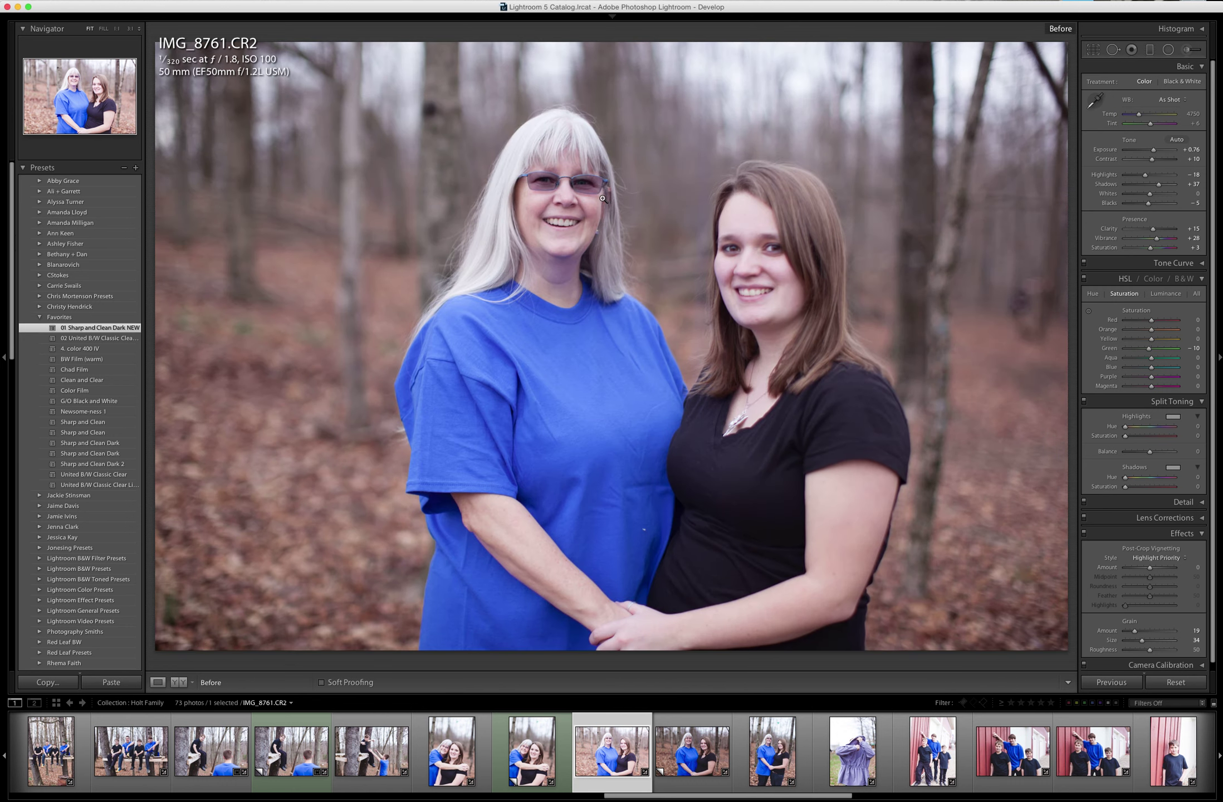
key("backslash")
Reset the photo's exposure to 0.00 and set its white balance tint to 0.
key("semicolon")
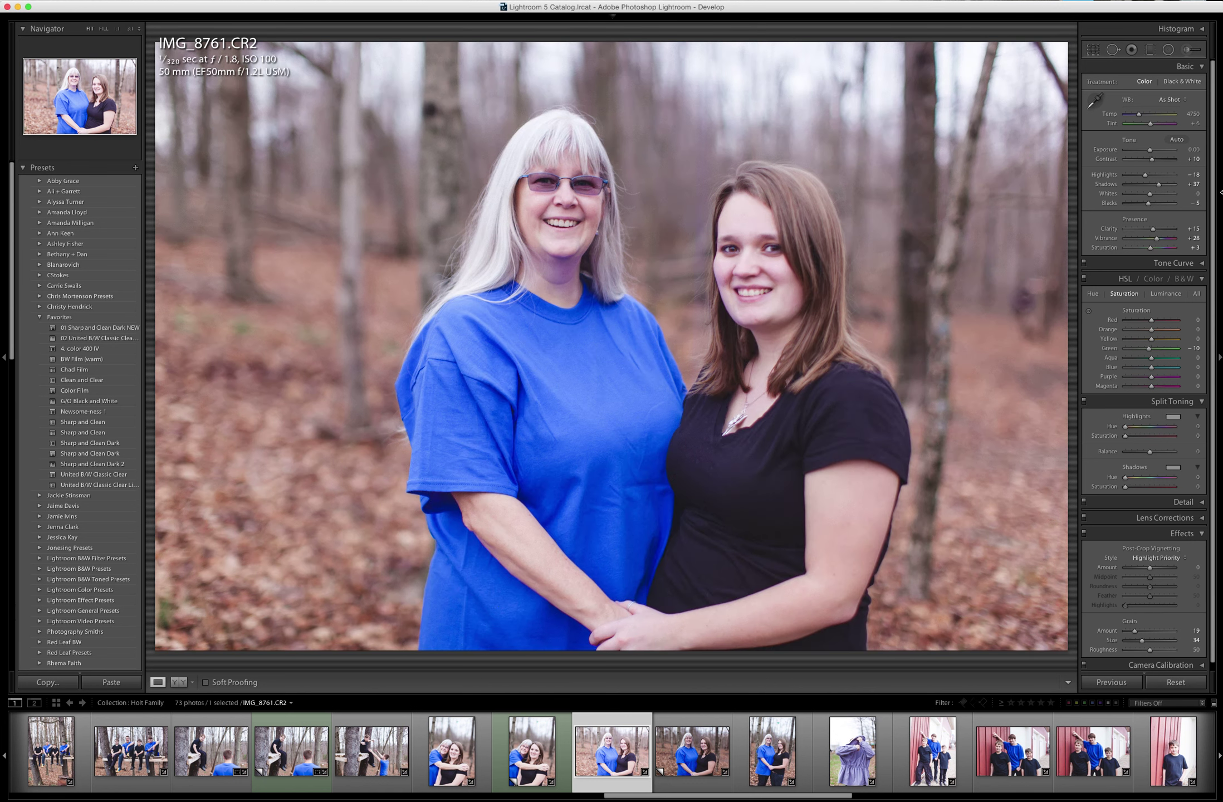
left_click_drag(1192, 123, 1187, 123)
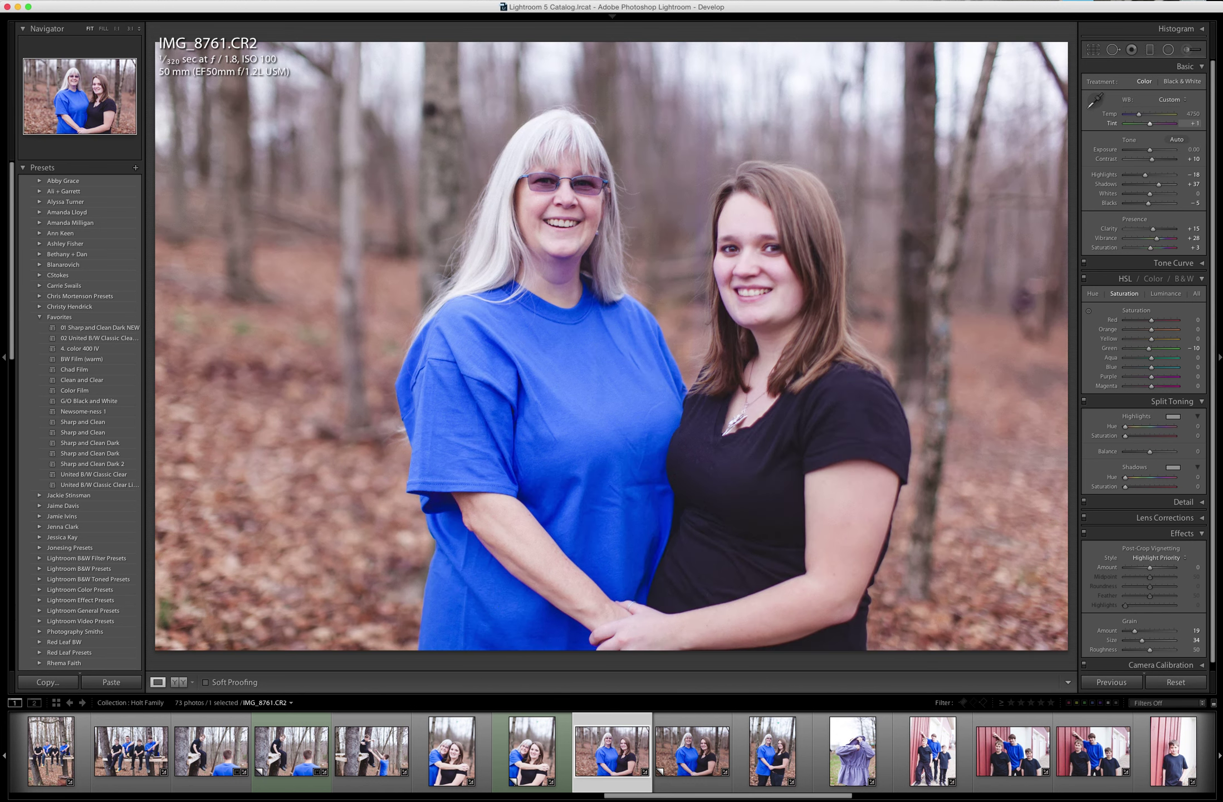
Activate the Adjustment Brush for the face of the woman with glasses, with brush size 18 and feather 35.
left_click(589, 176)
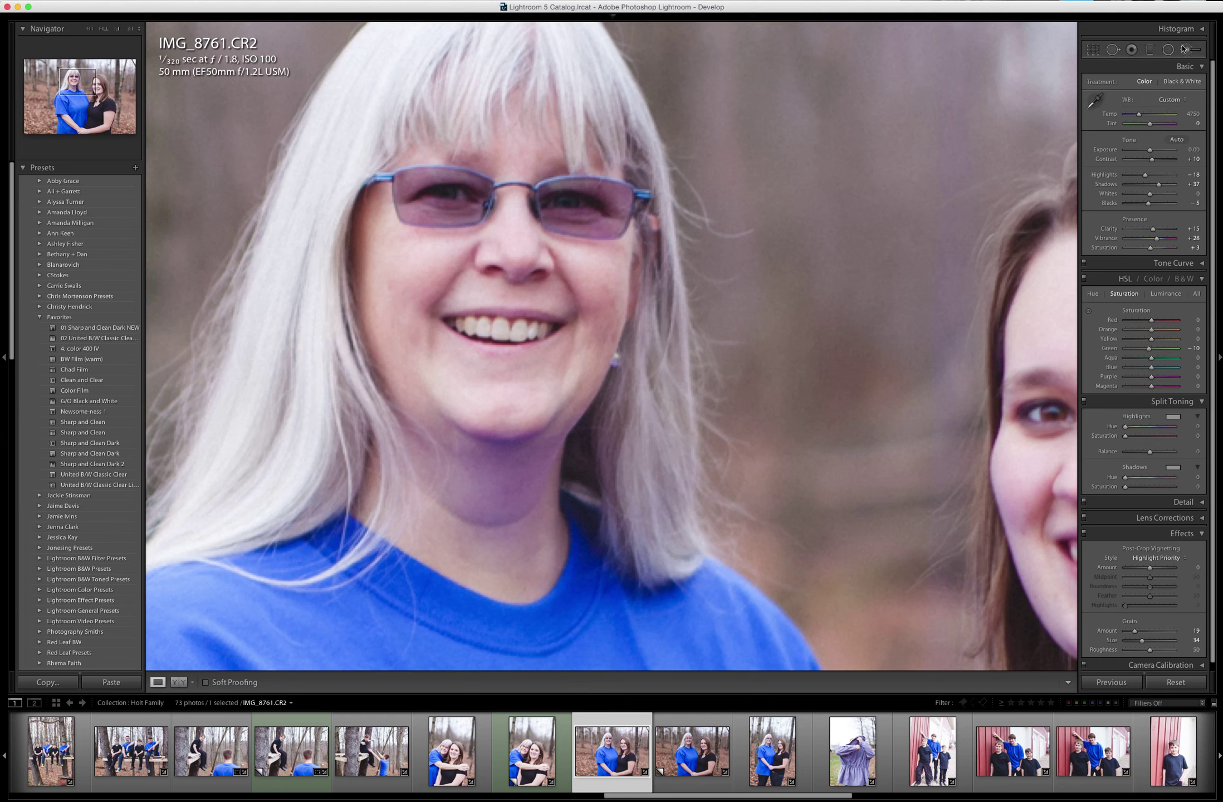
key("k")
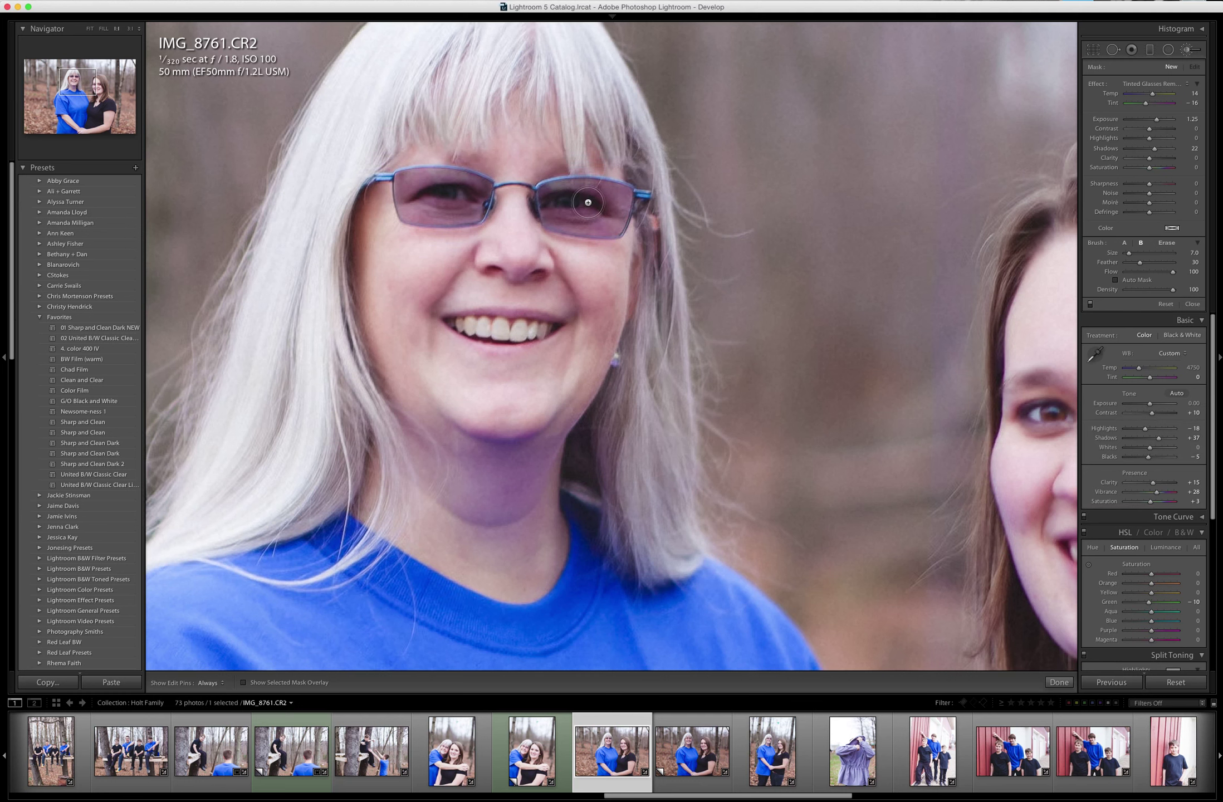
scroll(598, 213, "down", 5)
scroll(599, 215, "up", 8)
scroll(600, 215, "down", 8)
scroll(600, 214, "up", 8)
key("shift")
key("shift")
Raise the photo's overall exposure to +0.33 and frame both lenses of the glasses.
key("shift+equal")
key("super+equal")
key("space")
mouse_move(380, 174)
left_mouse_down()
mouse_move(486, 447)
mouse_move(675, 649)
left_mouse_up()
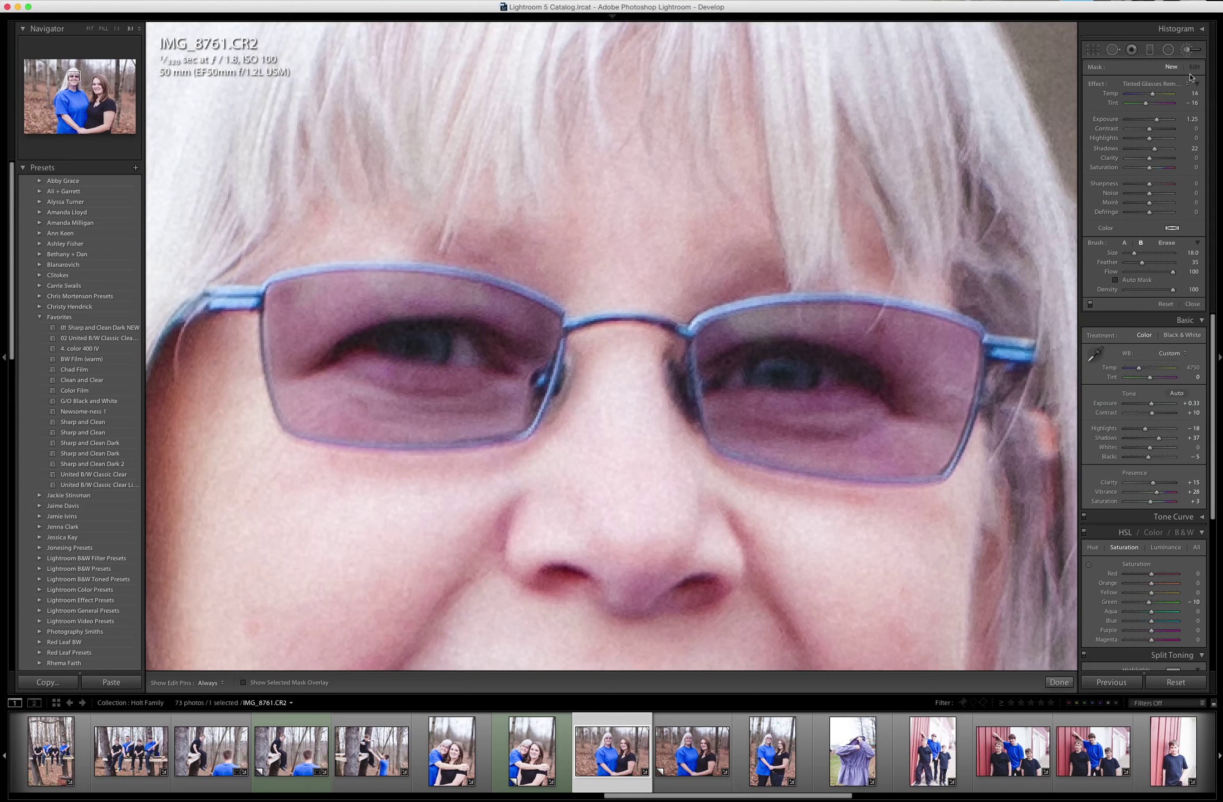
Choose the Tinted Glasses Remove brush effect and paint it over the eye area inside the right-hand lens.
left_click(1173, 87)
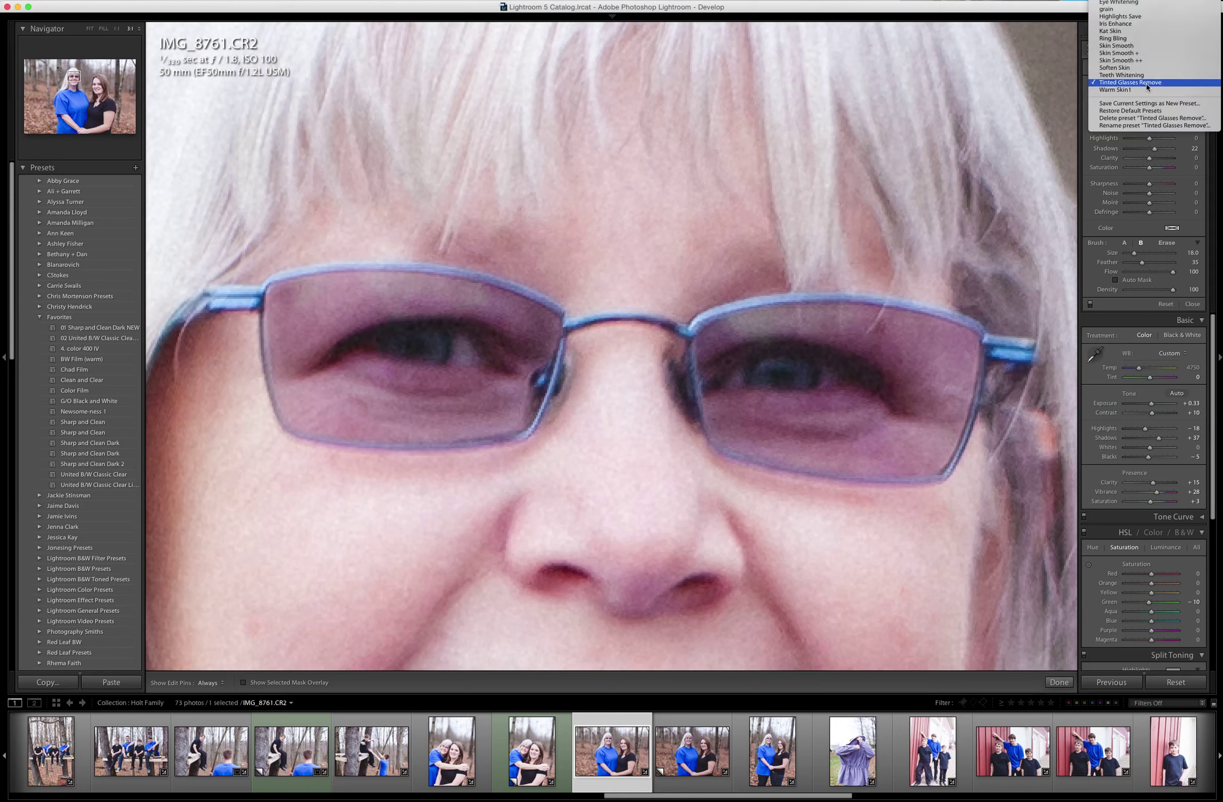
left_click(1150, 84)
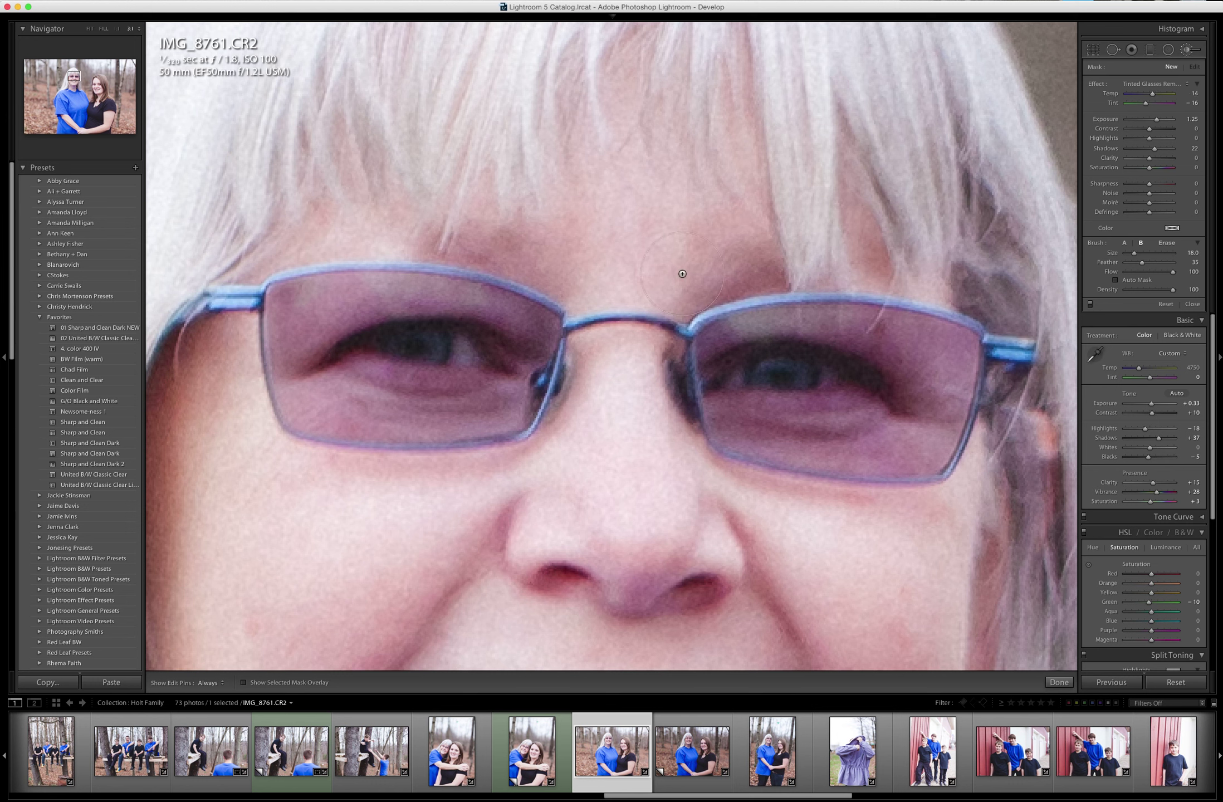
key("h")
mouse_move(806, 358)
left_mouse_down()
mouse_move(891, 379)
mouse_move(903, 402)
mouse_move(880, 389)
mouse_move(758, 407)
left_mouse_up()
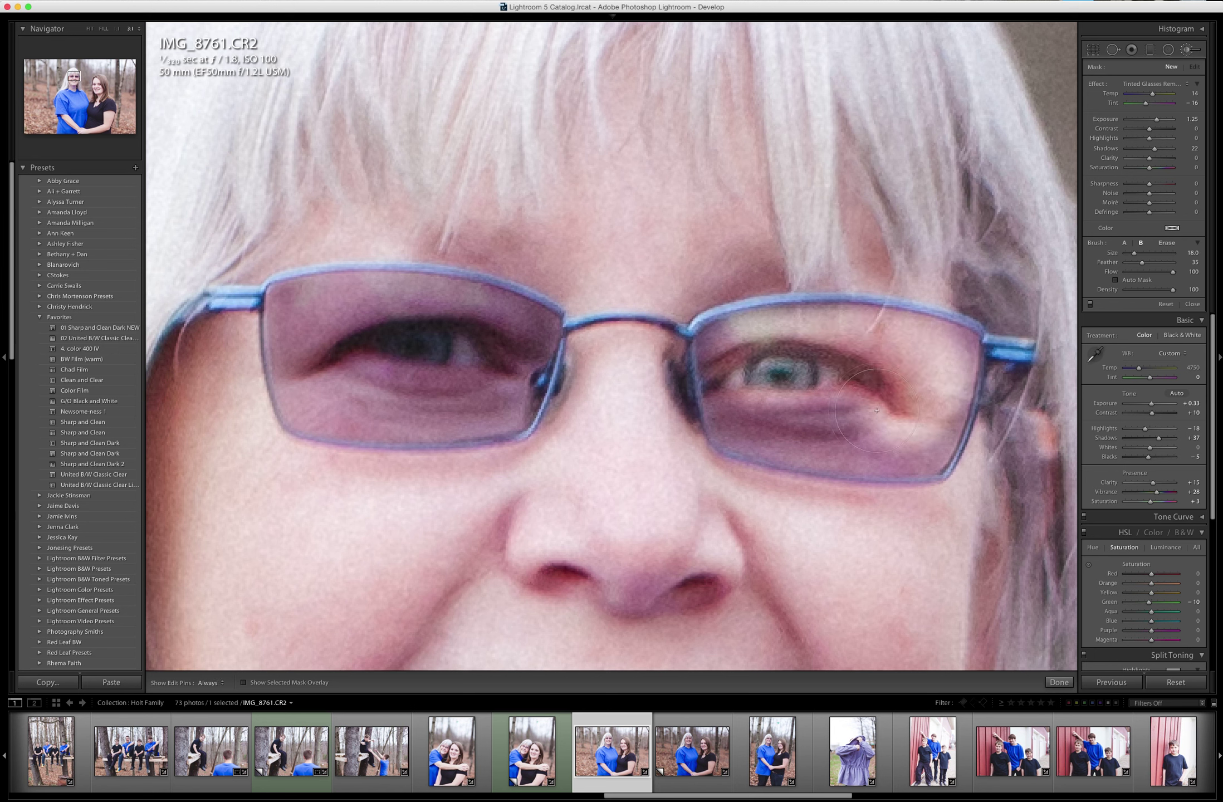
key("h")
left_click_drag(878, 410, 878, 410)
Reduce the brush size to 13, paint the right-hand lens's remaining lower edge and inner corner, and set the feather to 40.
scroll(815, 420, "down", 2)
key("h")
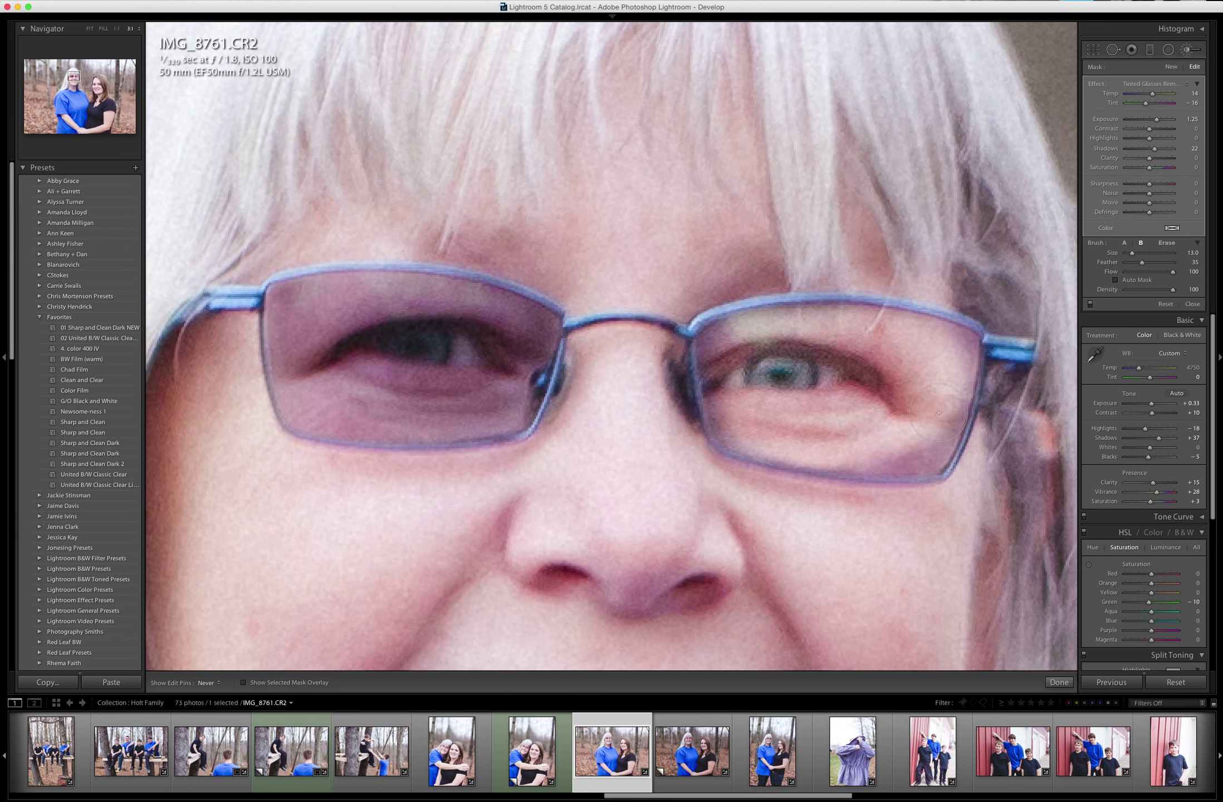
left_click_drag(920, 442, 777, 432)
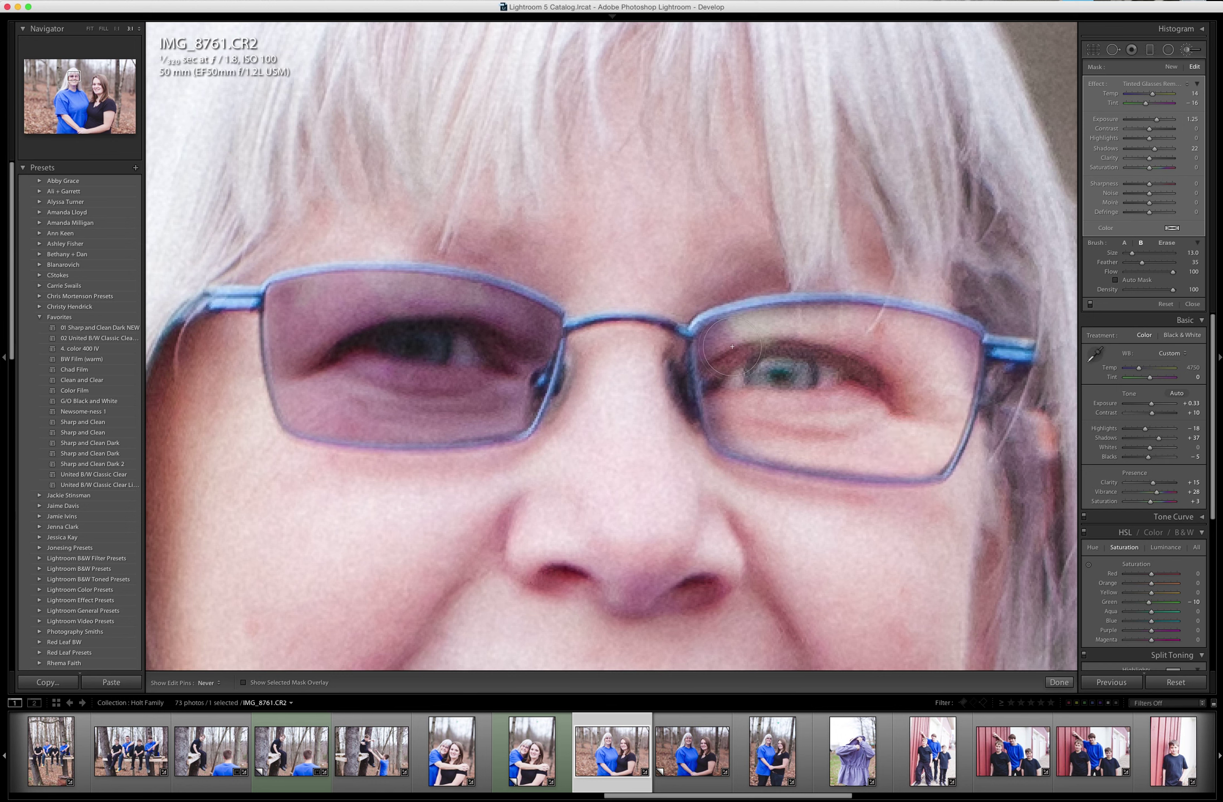
left_click_drag(733, 346, 731, 351)
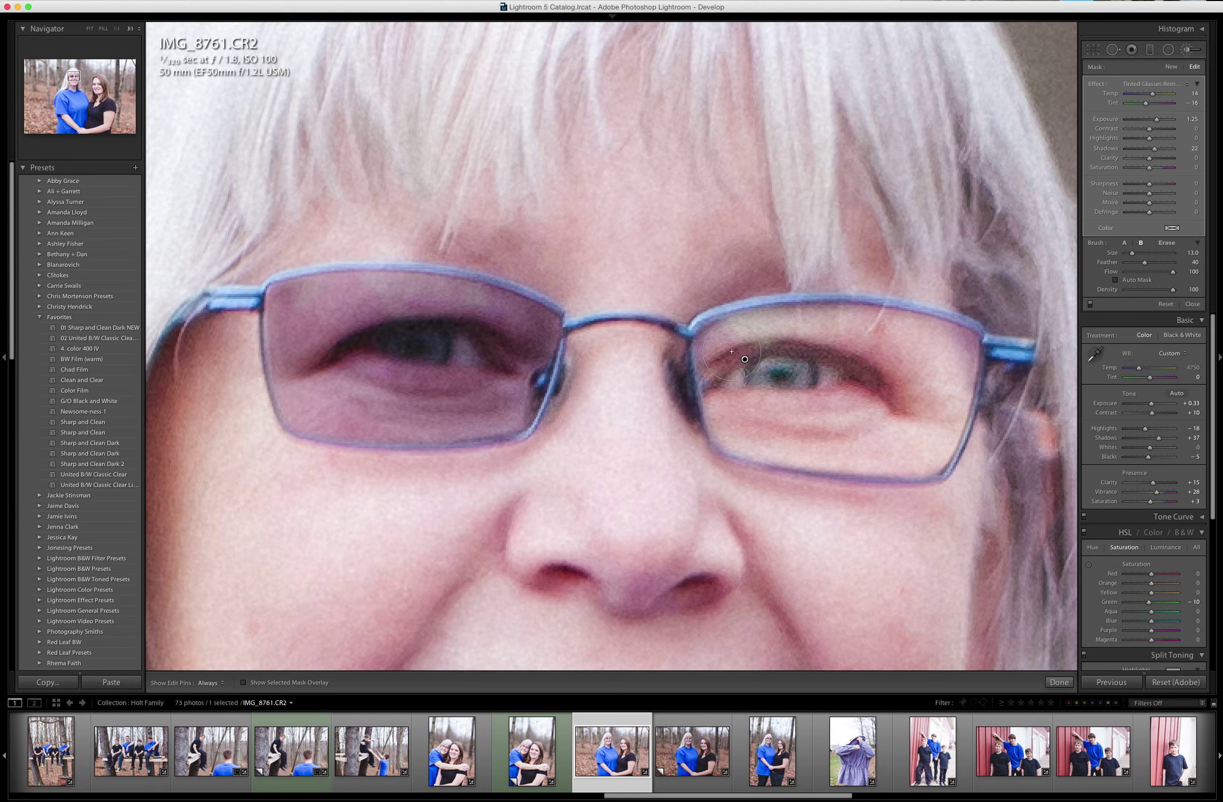
key("h")
key("h")
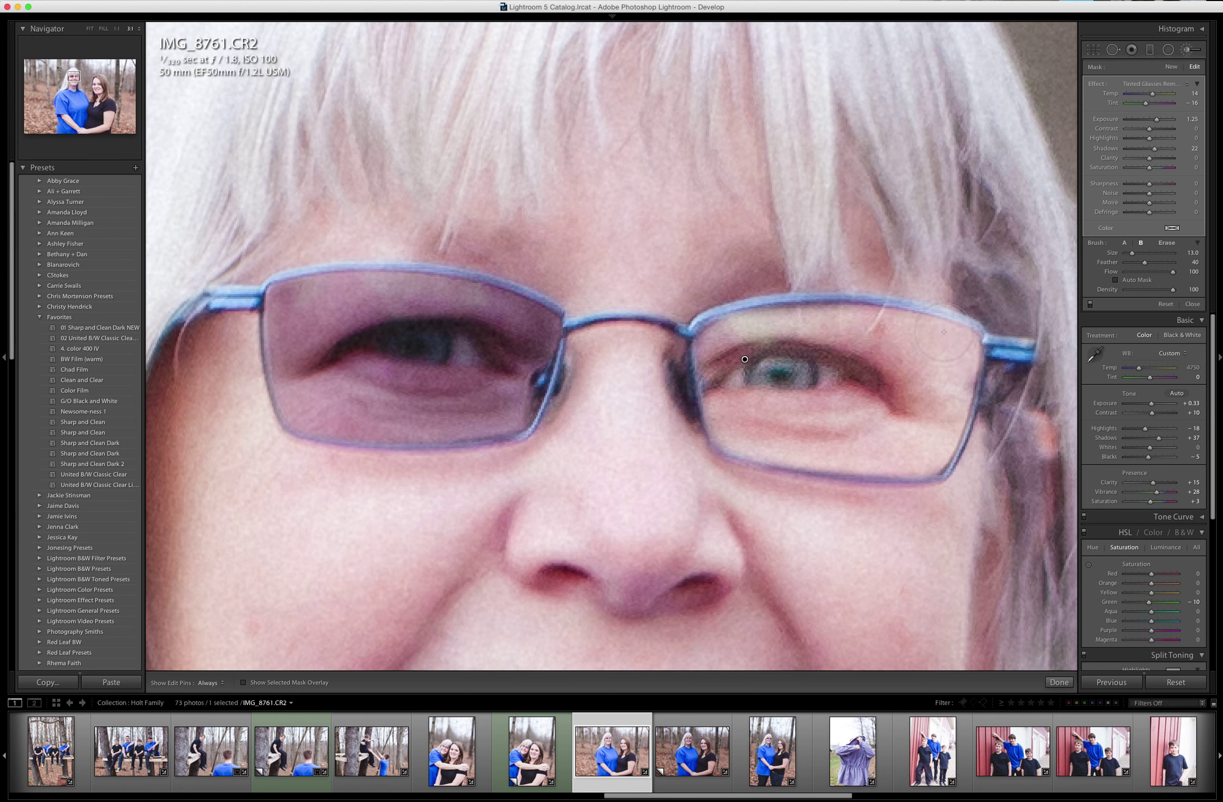
Use the mask overlay to find and erase paint spilling past the outer rim of the right-hand lens, and hide the overlay.
key("o")
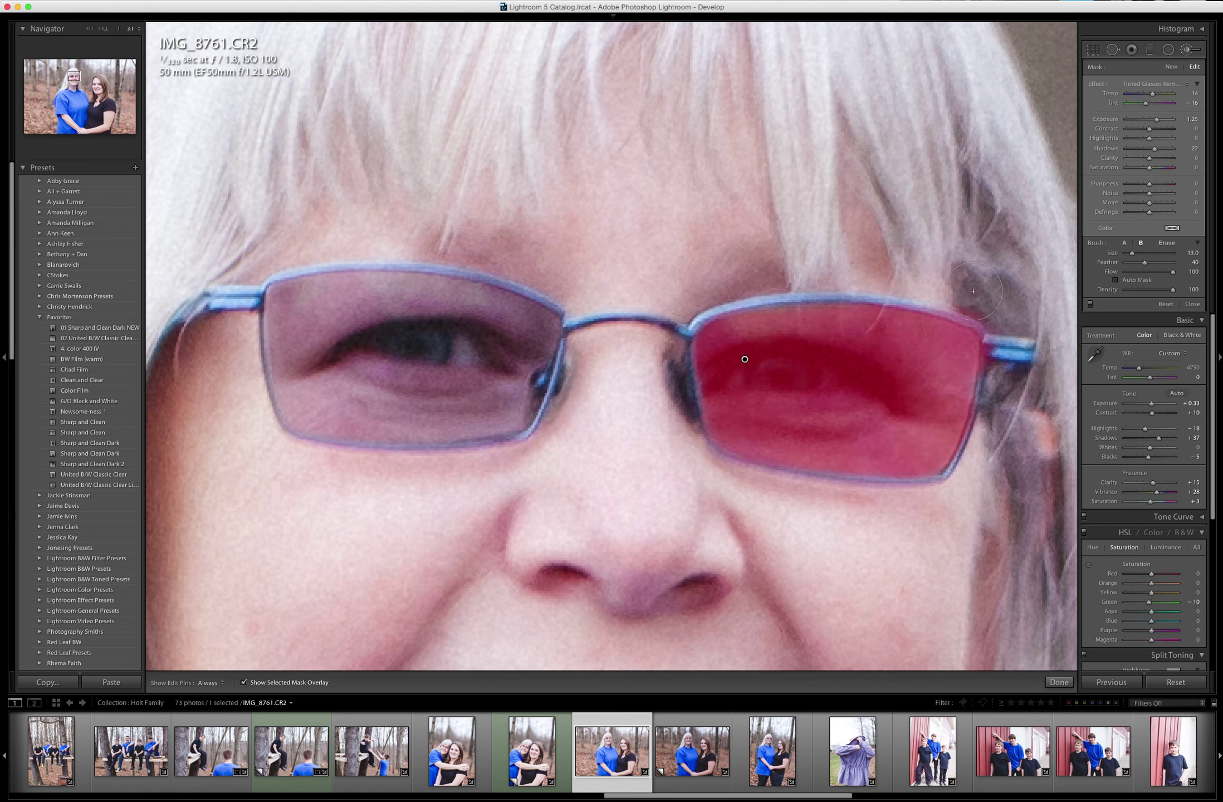
key("alt")
key("h")
mouse_move(993, 315)
left_mouse_down()
mouse_move(957, 307)
mouse_move(994, 318)
left_mouse_up()
left_click_drag(988, 426, 950, 487)
key("alt")
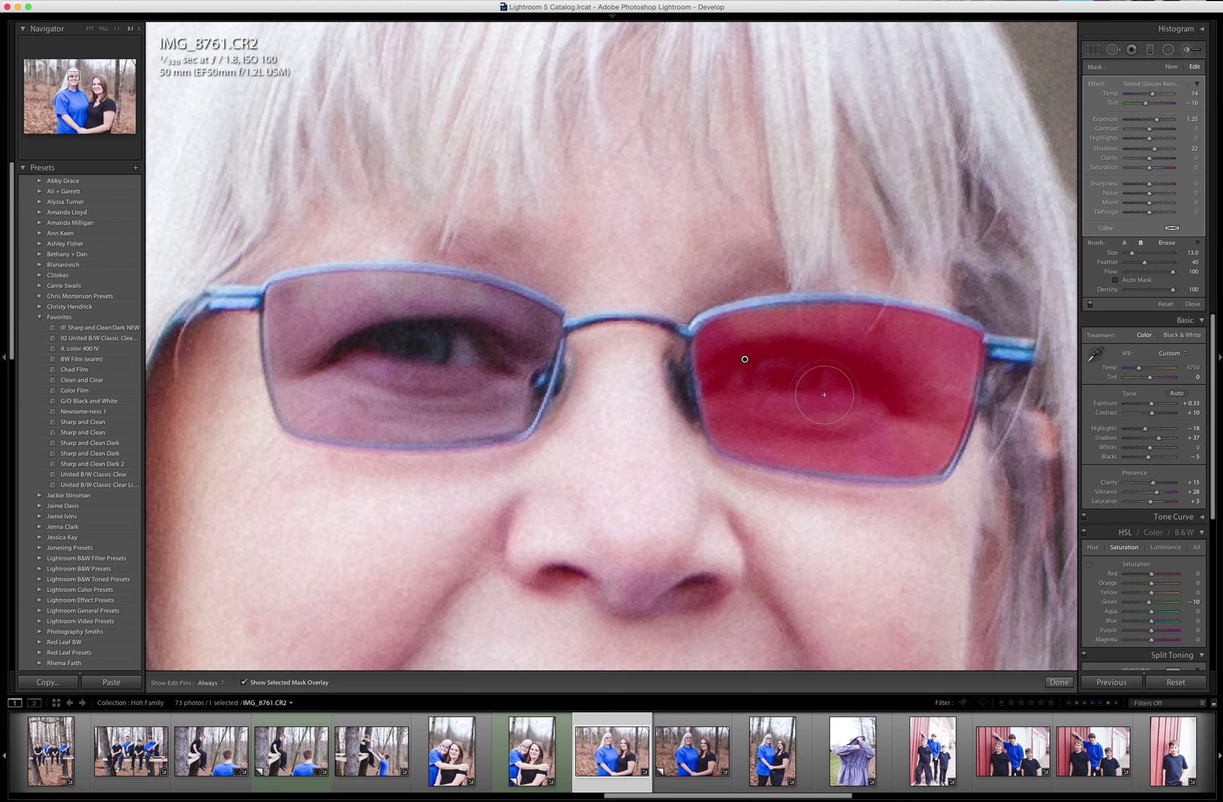
key("o")
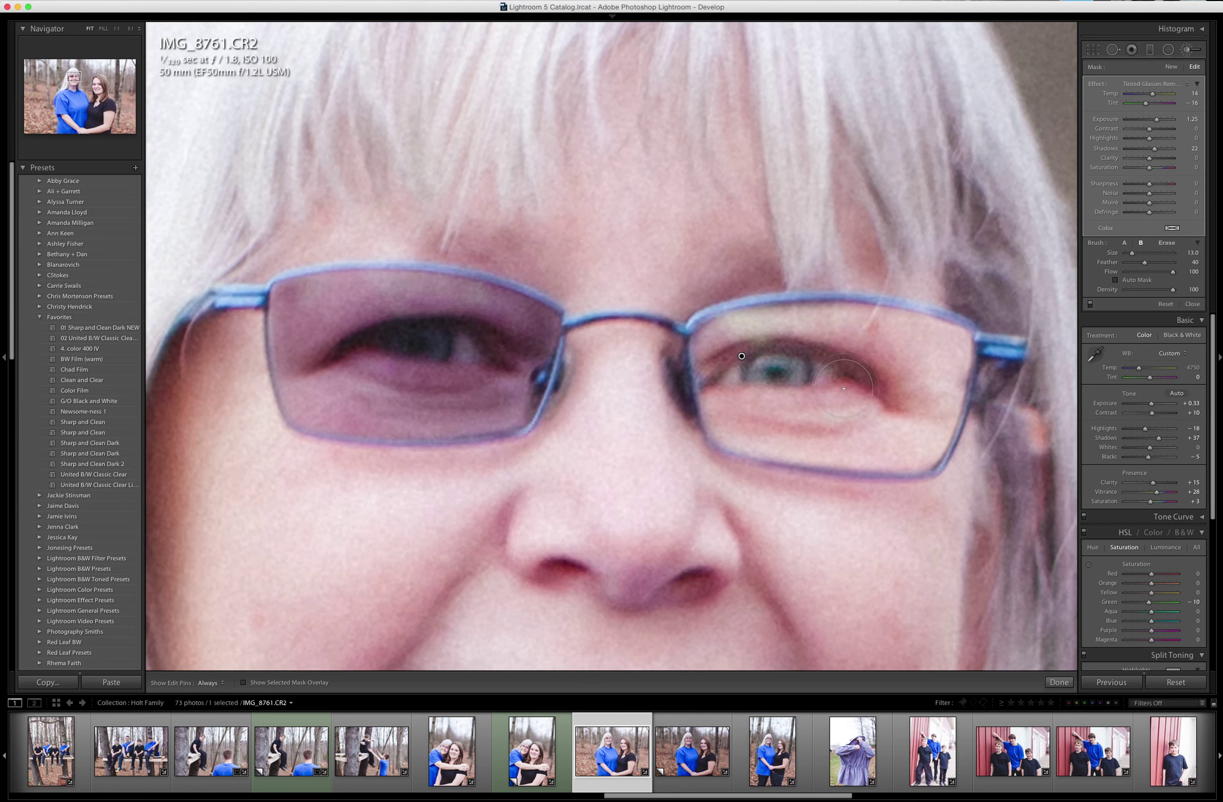
Close the brush and examine the corrected lens against the untreated one, both in the whole photo and up close.
key("z")
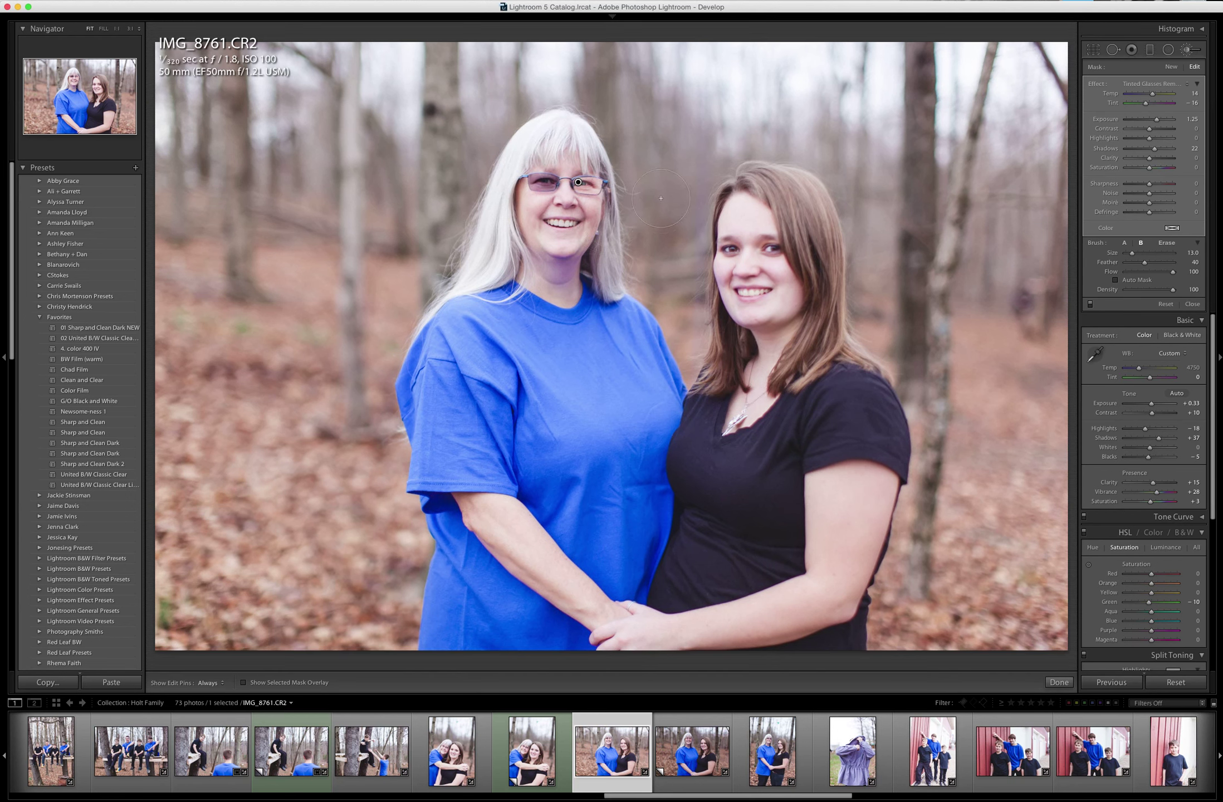
key("k")
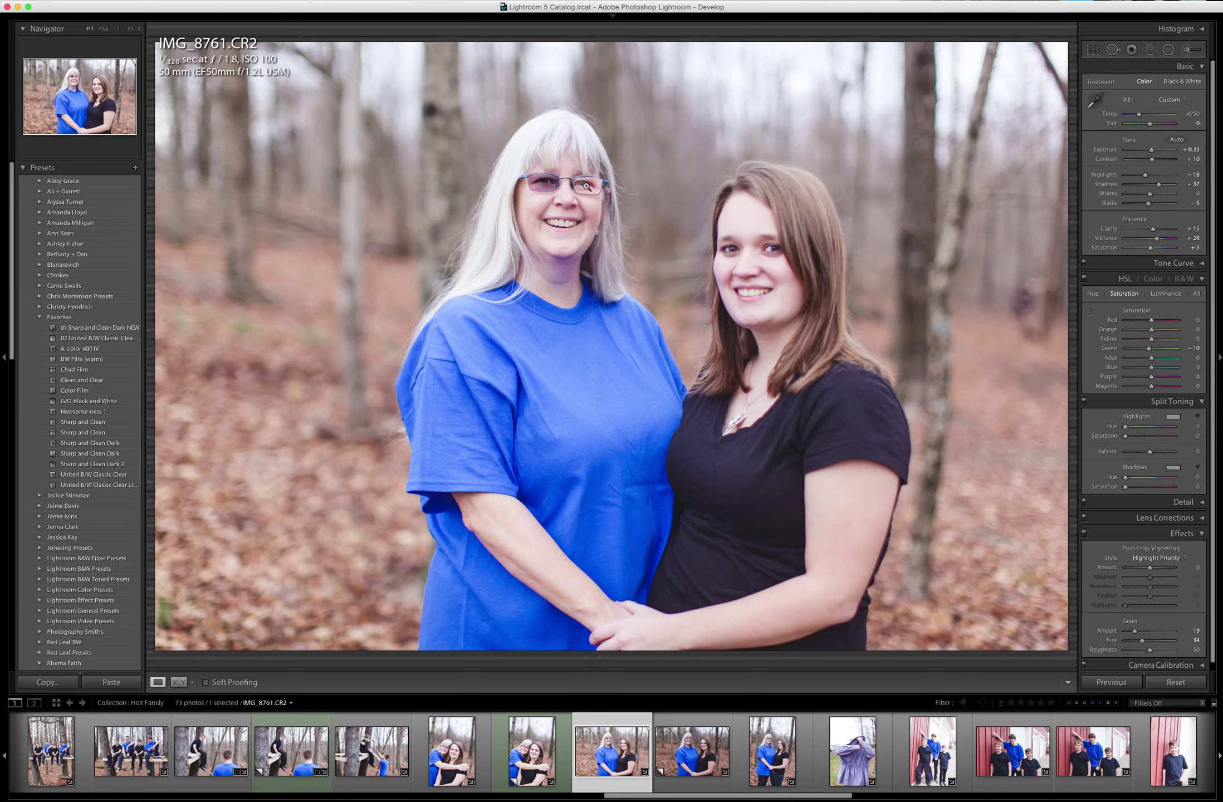
left_click(585, 186)
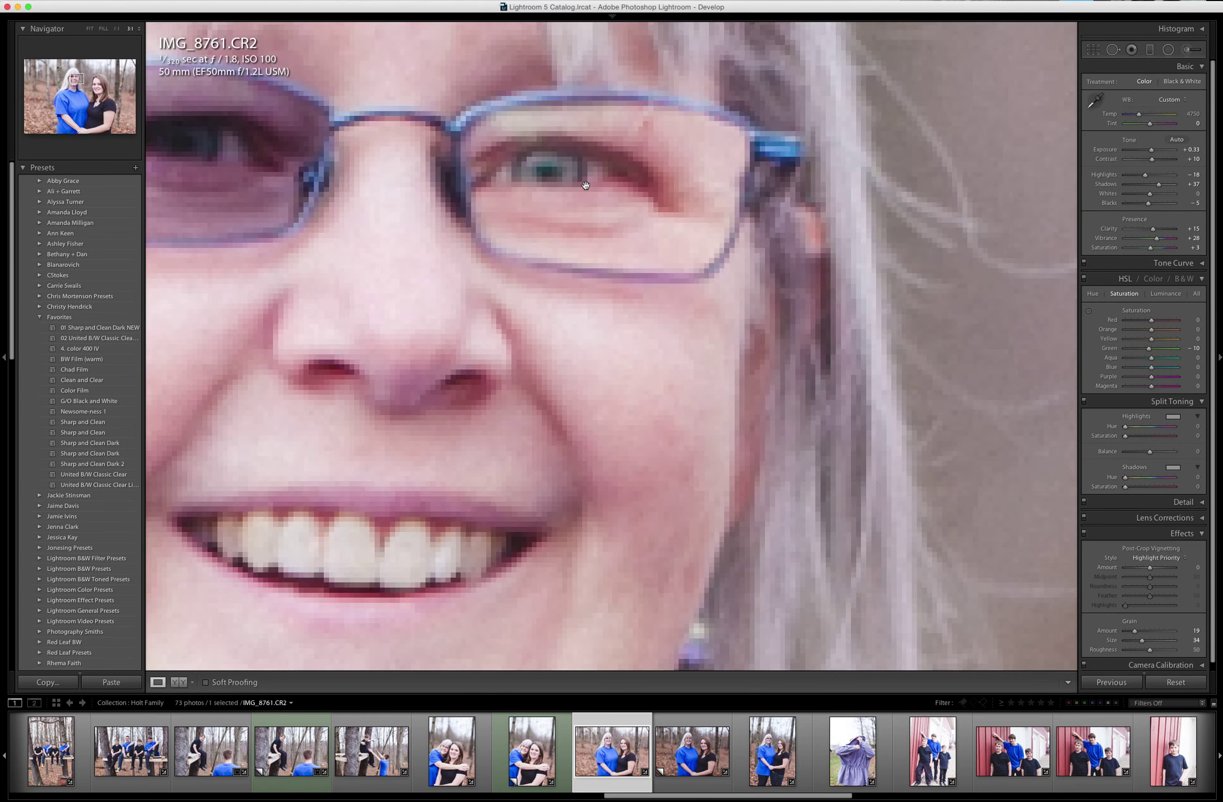
left_click(585, 186)
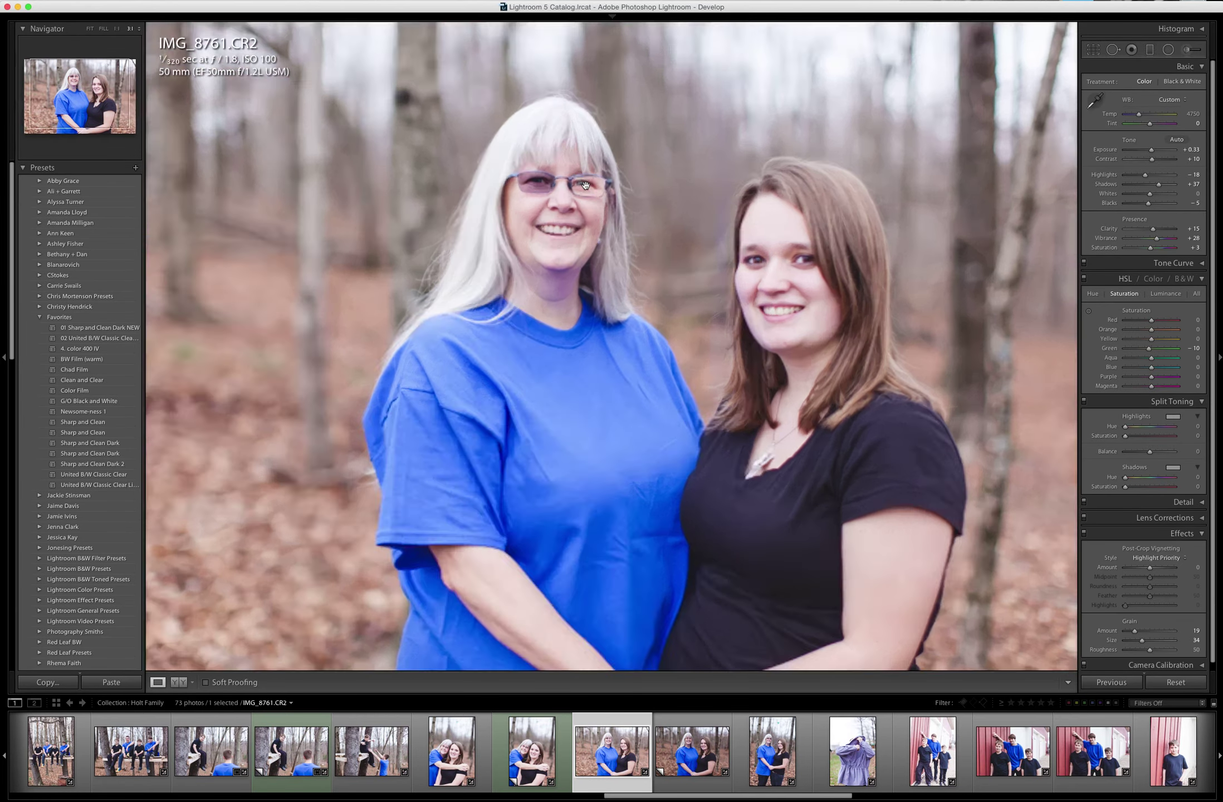
left_click(586, 186)
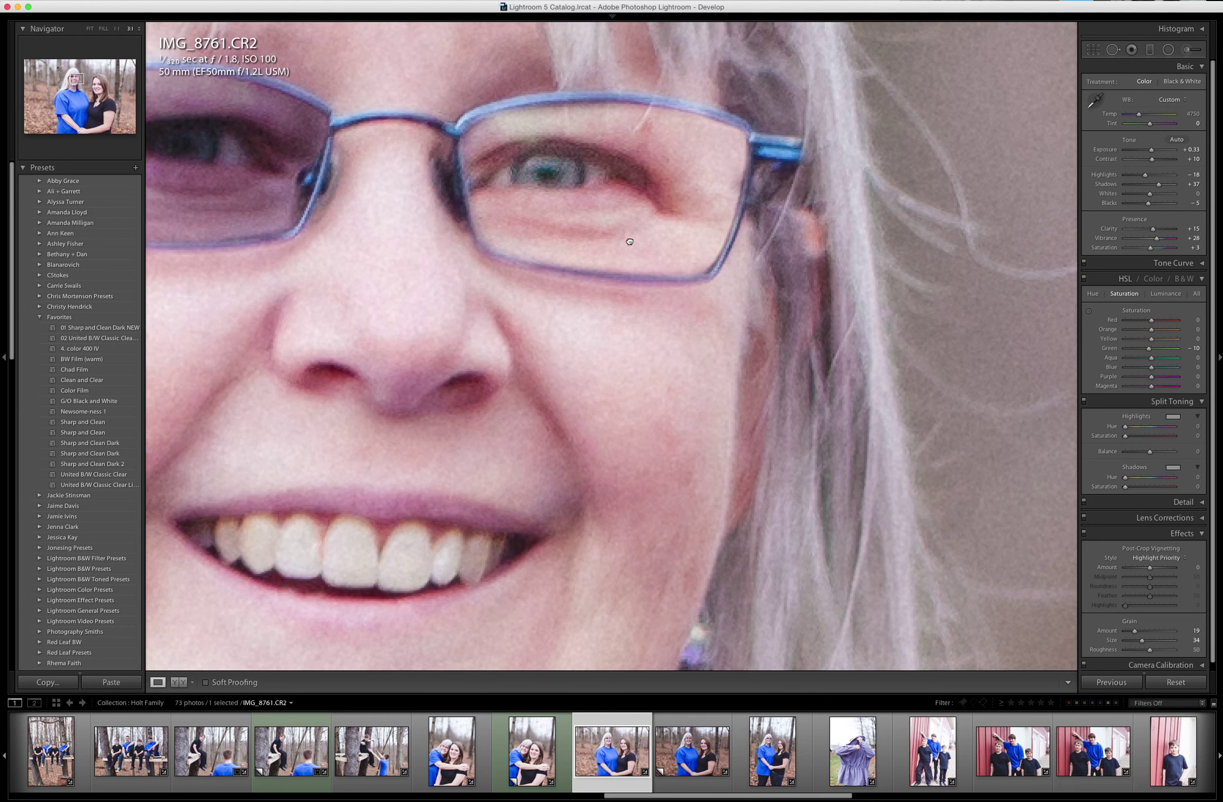
left_click_drag(629, 241, 632, 241)
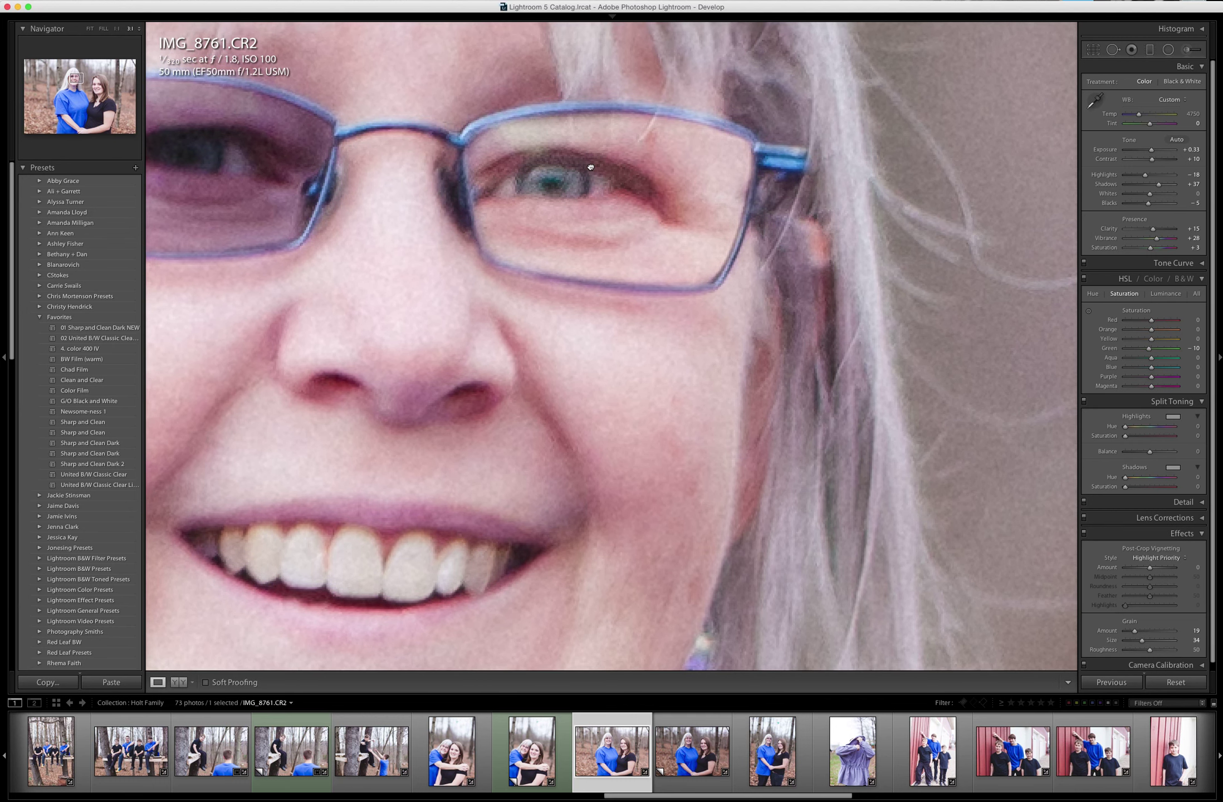
left_click_drag(590, 167, 593, 168)
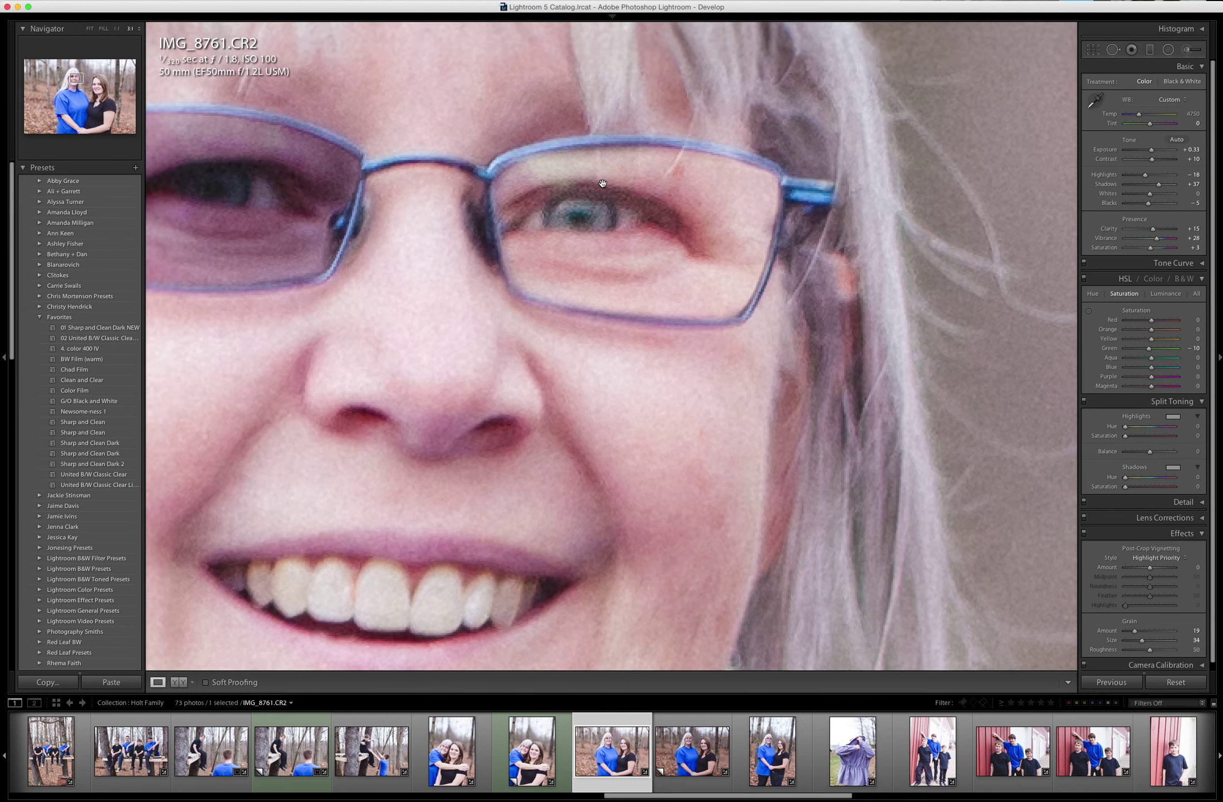
Review the Adjustment Brush effect presets and the dialog for saving current settings as a new preset, keeping Tinted Glasses Remove selected.
key("k")
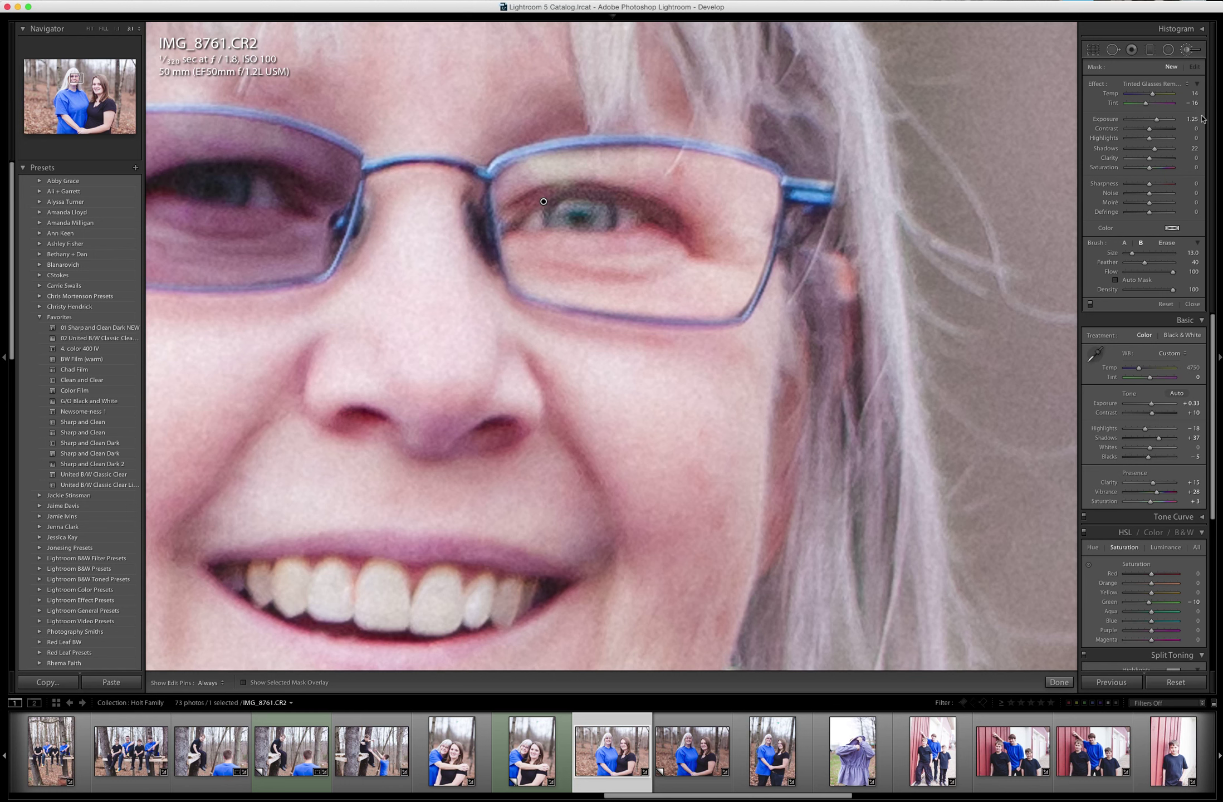
left_click(1152, 83)
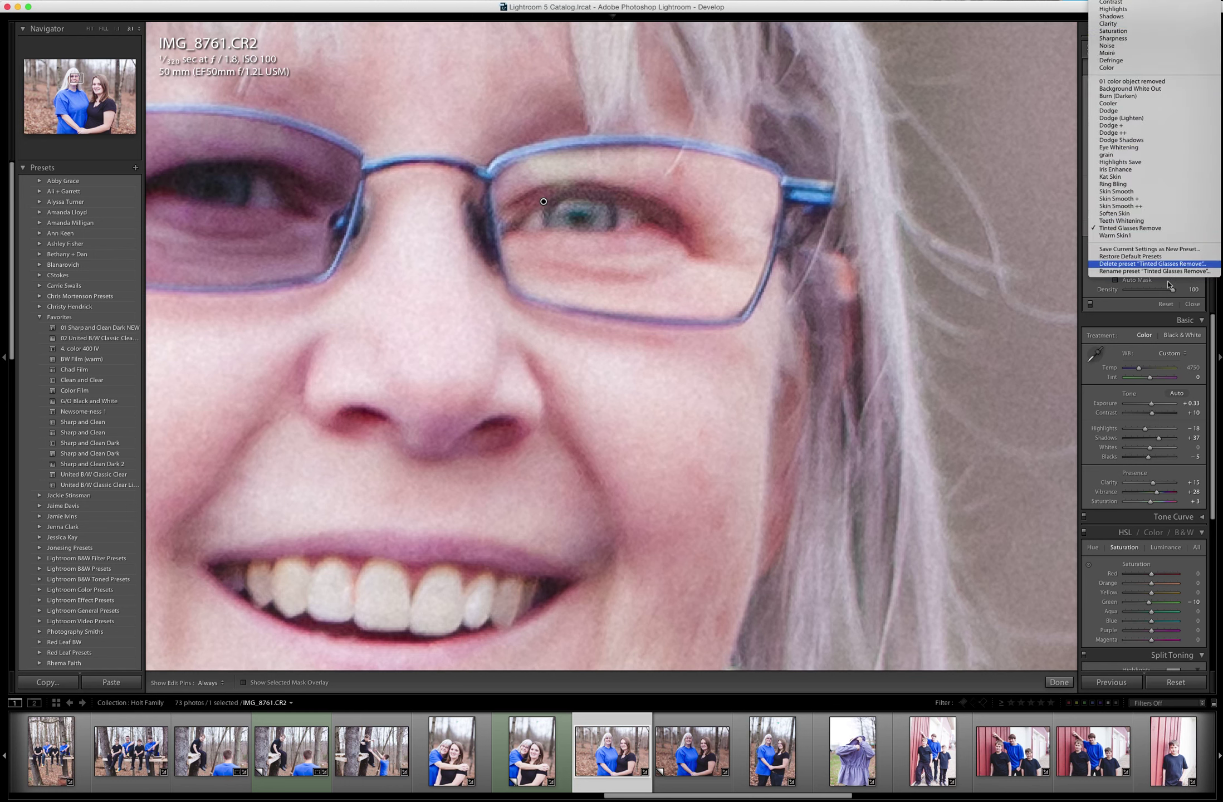
left_click(1133, 301)
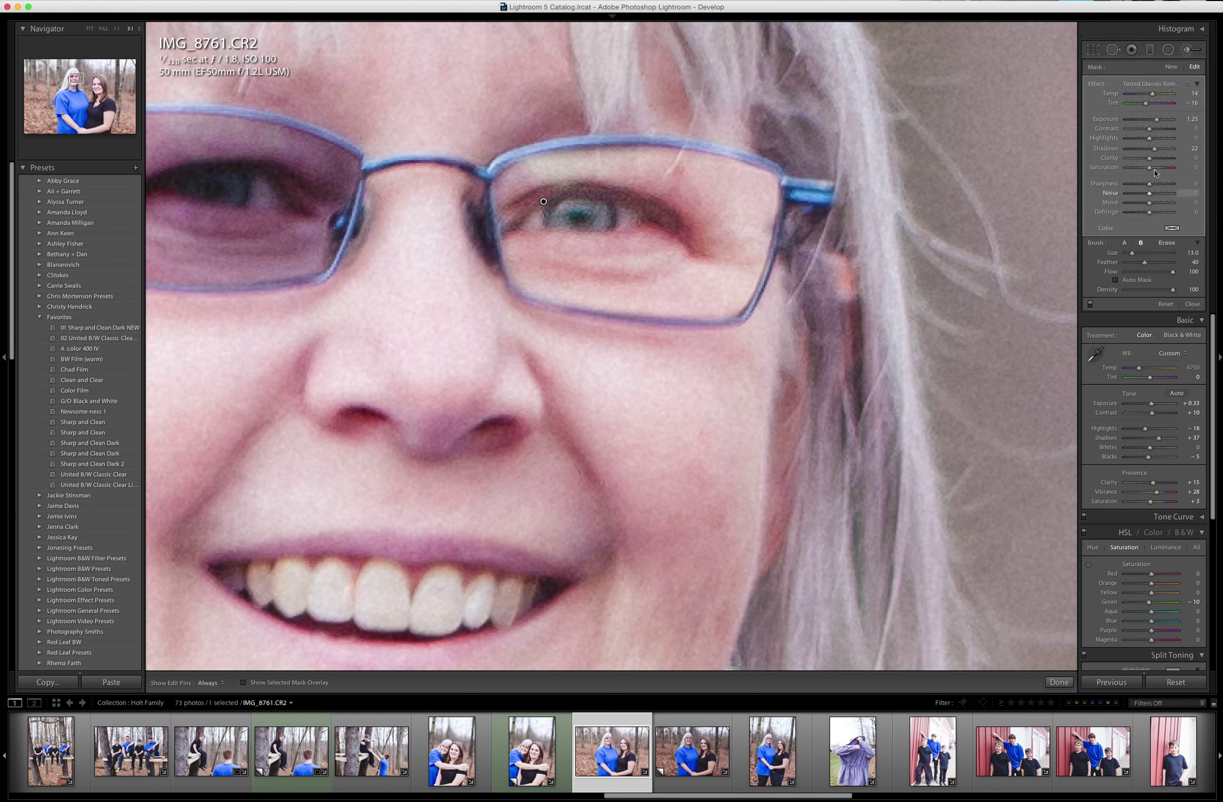
left_click(1185, 84)
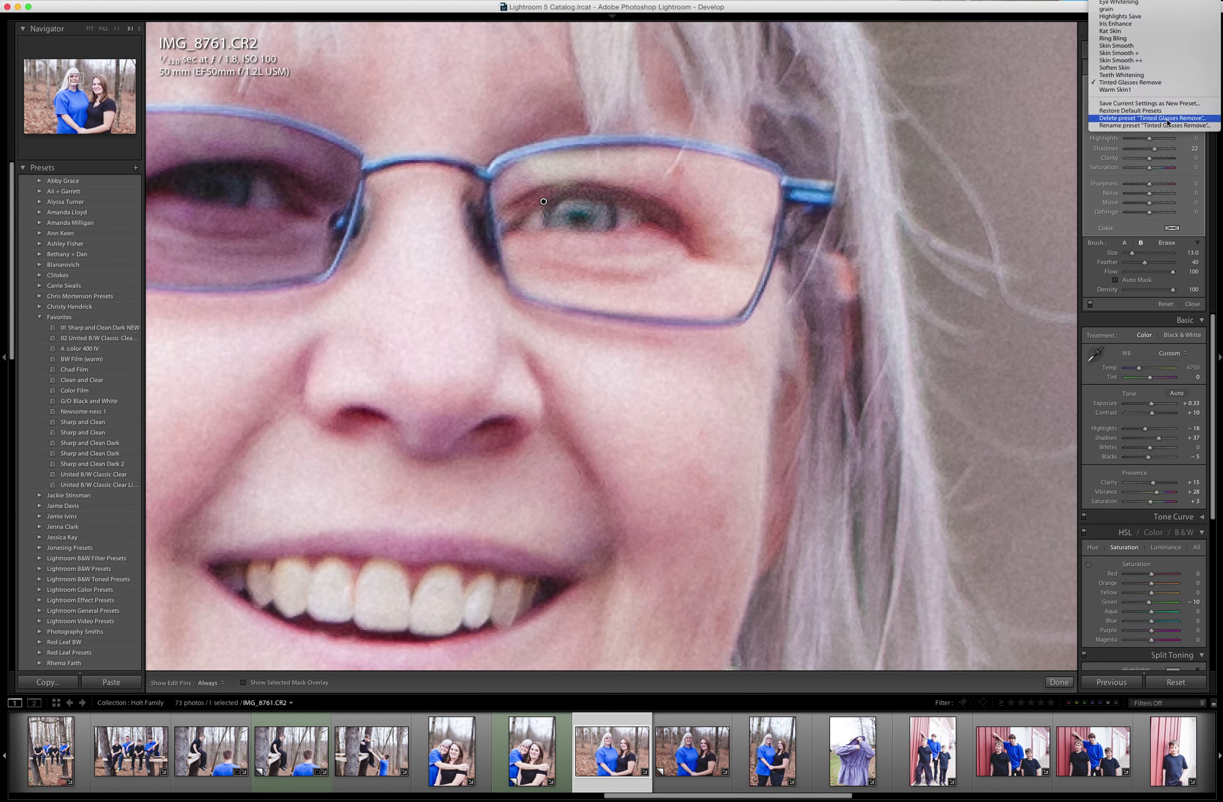
left_click(1168, 103)
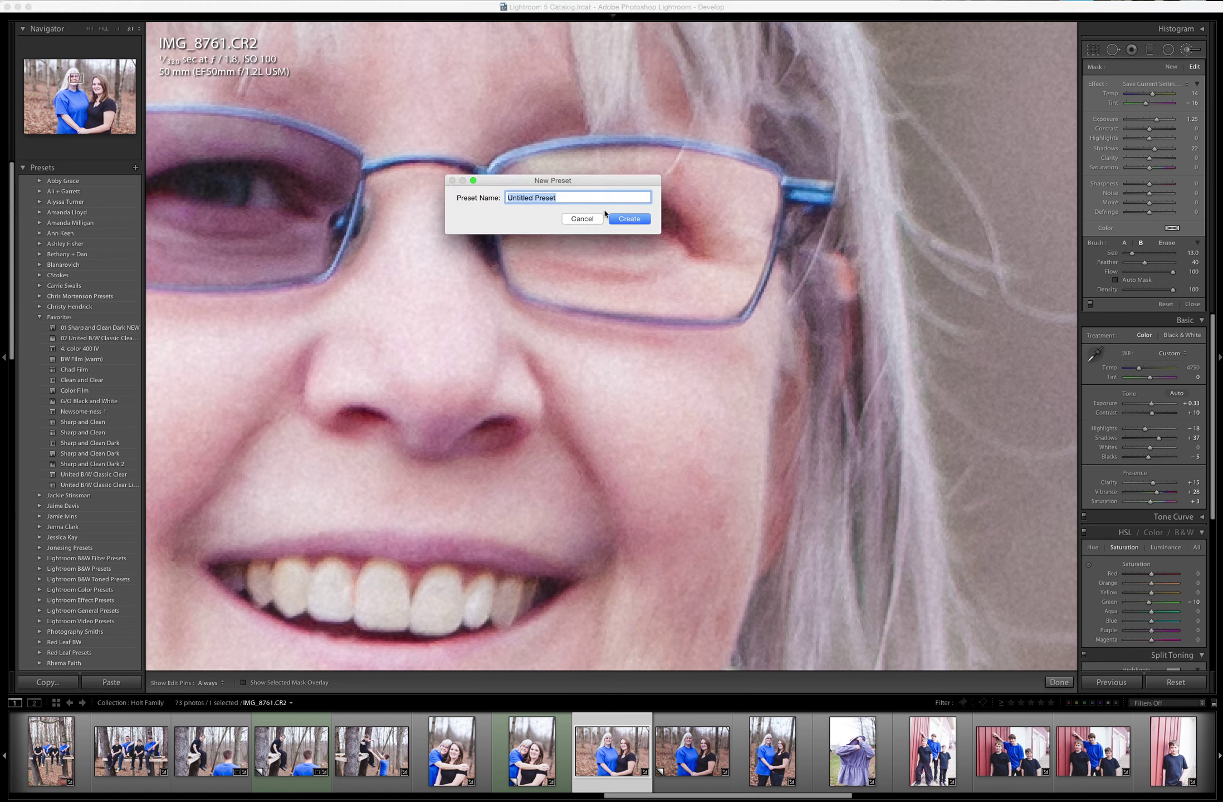
left_click(582, 219)
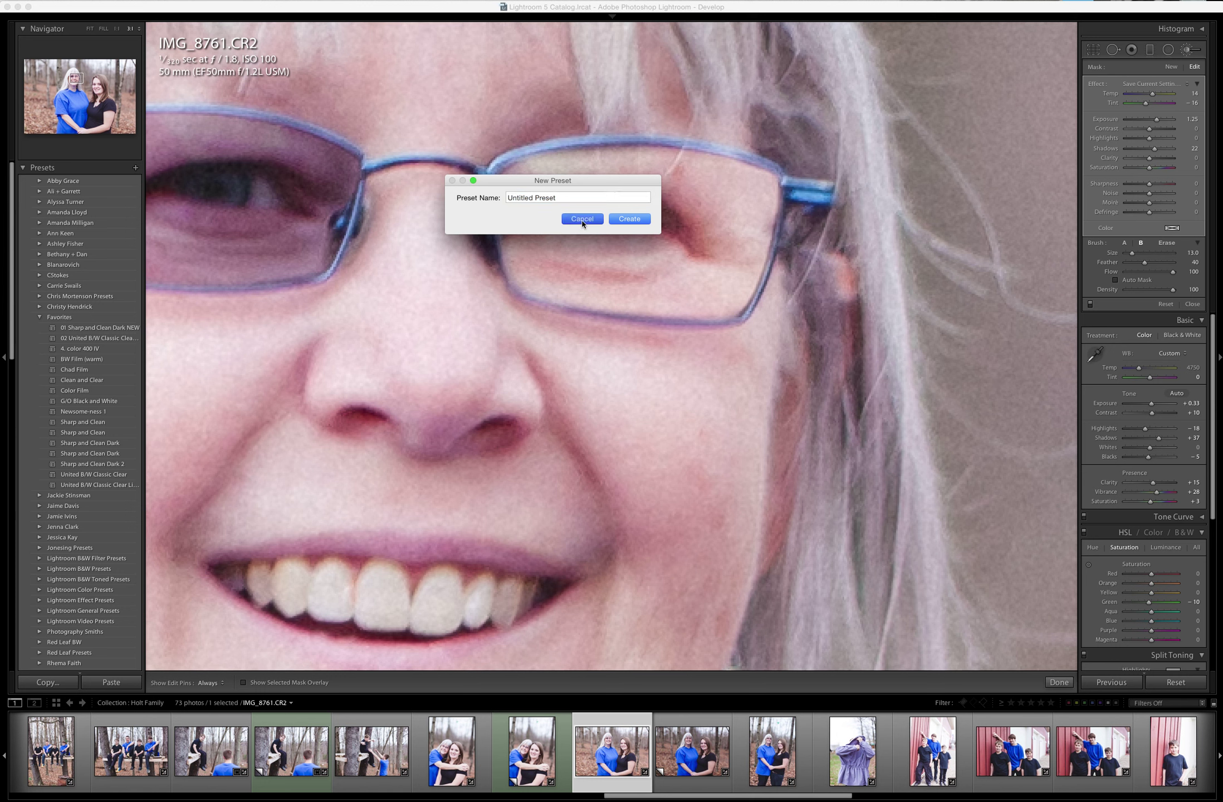
left_click(1173, 85)
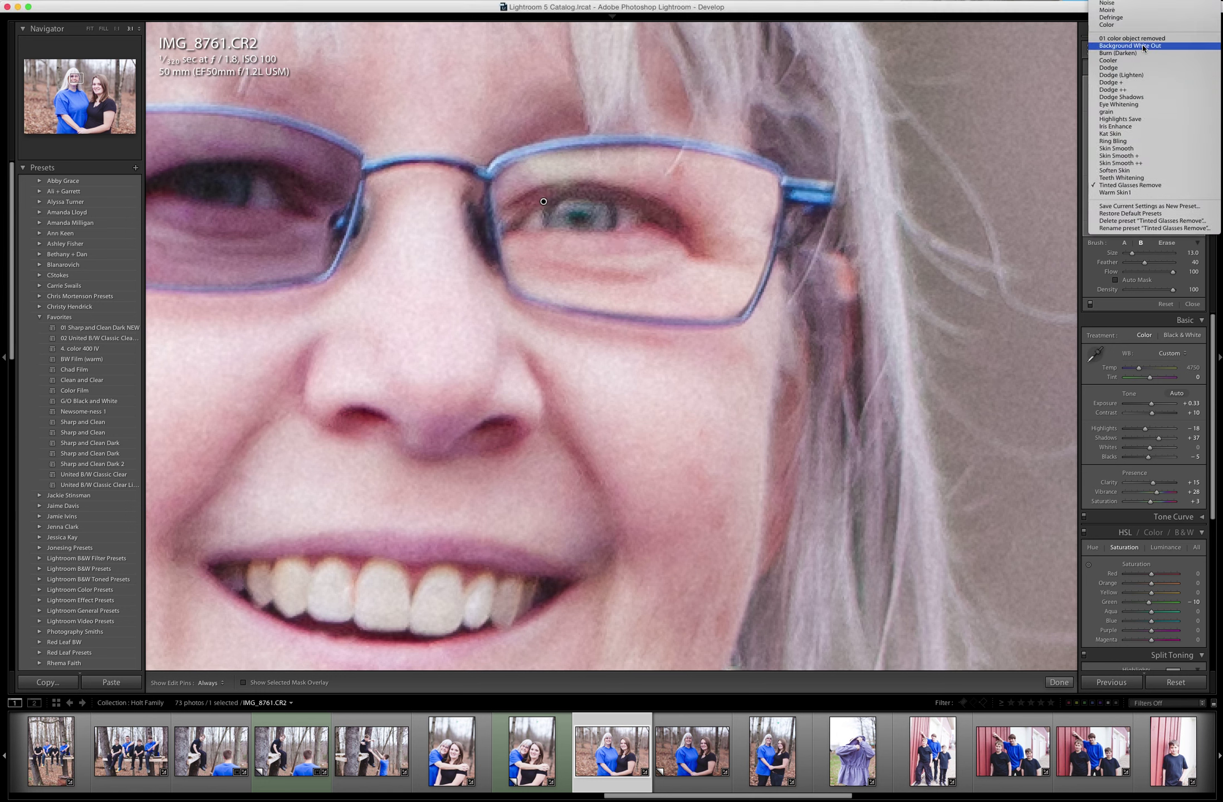
left_click(1140, 185)
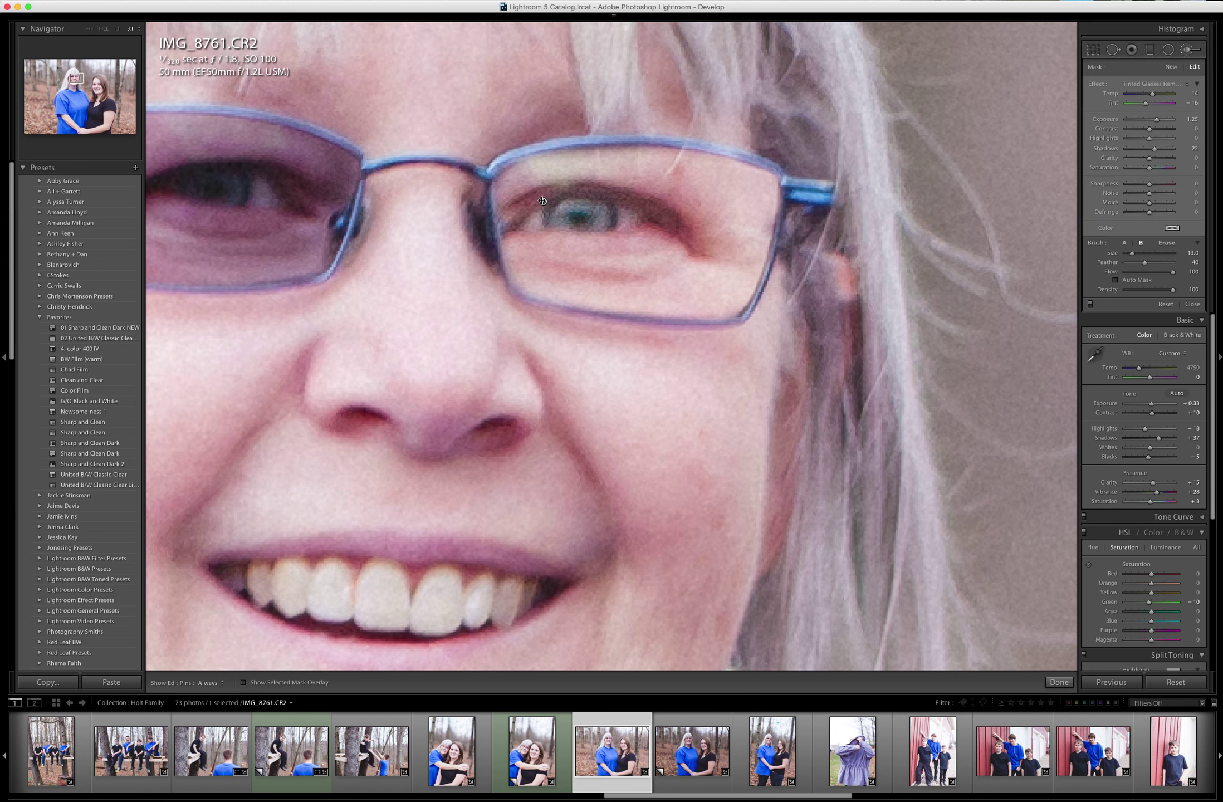
Undo a trial change of the lens mask's overall amount, set the mask's exposure to 0.85, and finish brushing.
mouse_move(543, 200)
left_mouse_down()
mouse_move(557, 201)
mouse_move(527, 201)
mouse_move(543, 201)
left_mouse_up()
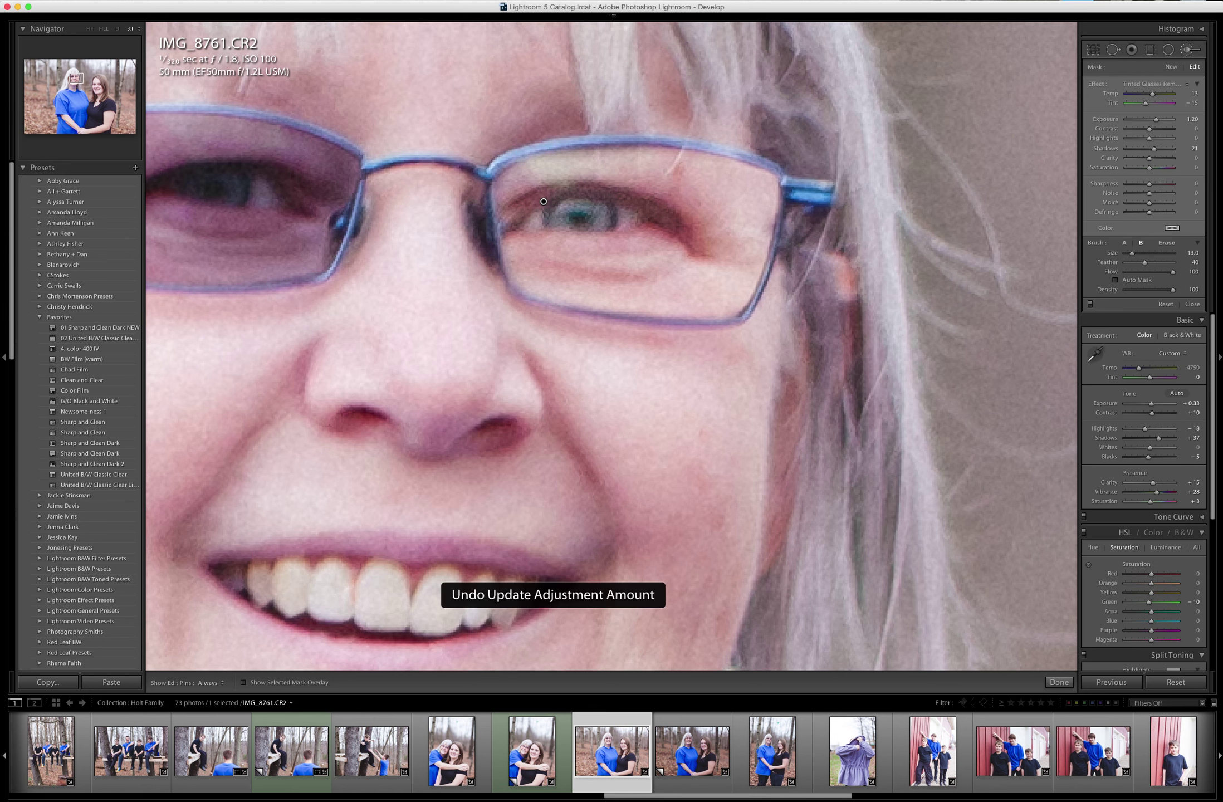
key("super+z")
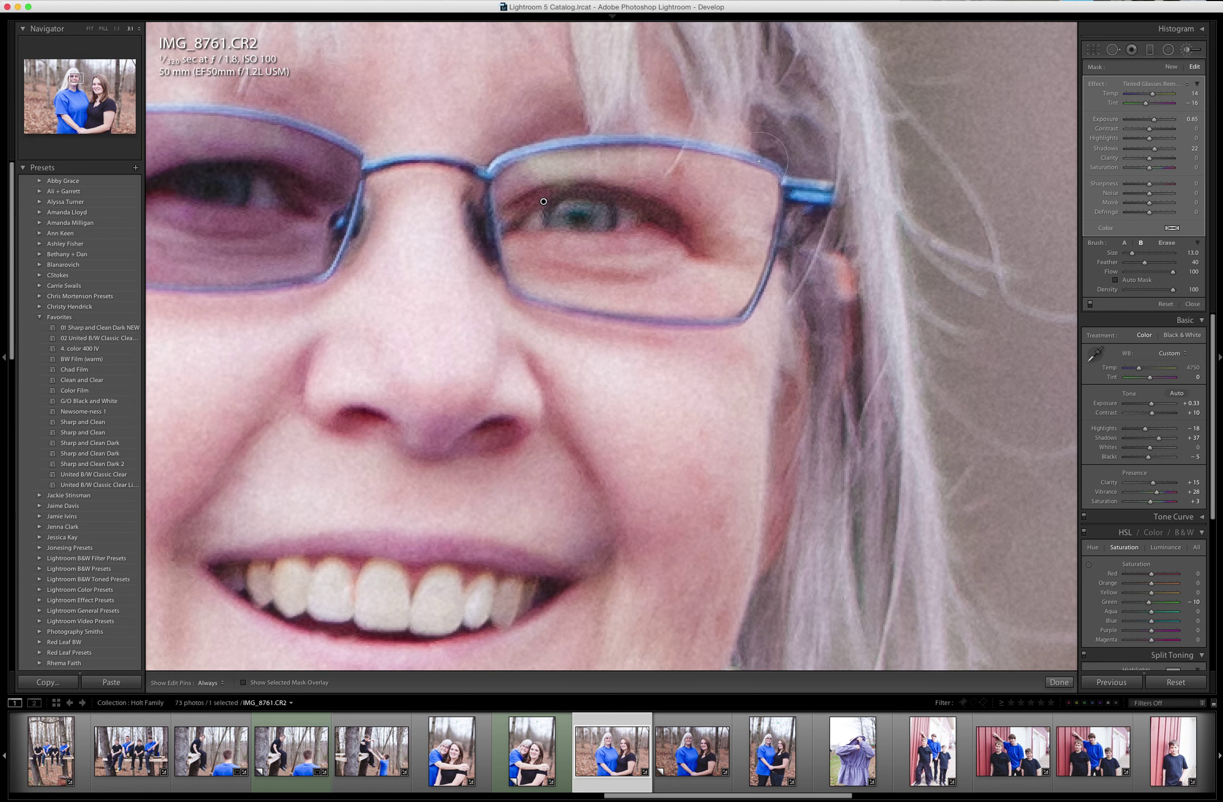
key("Return")
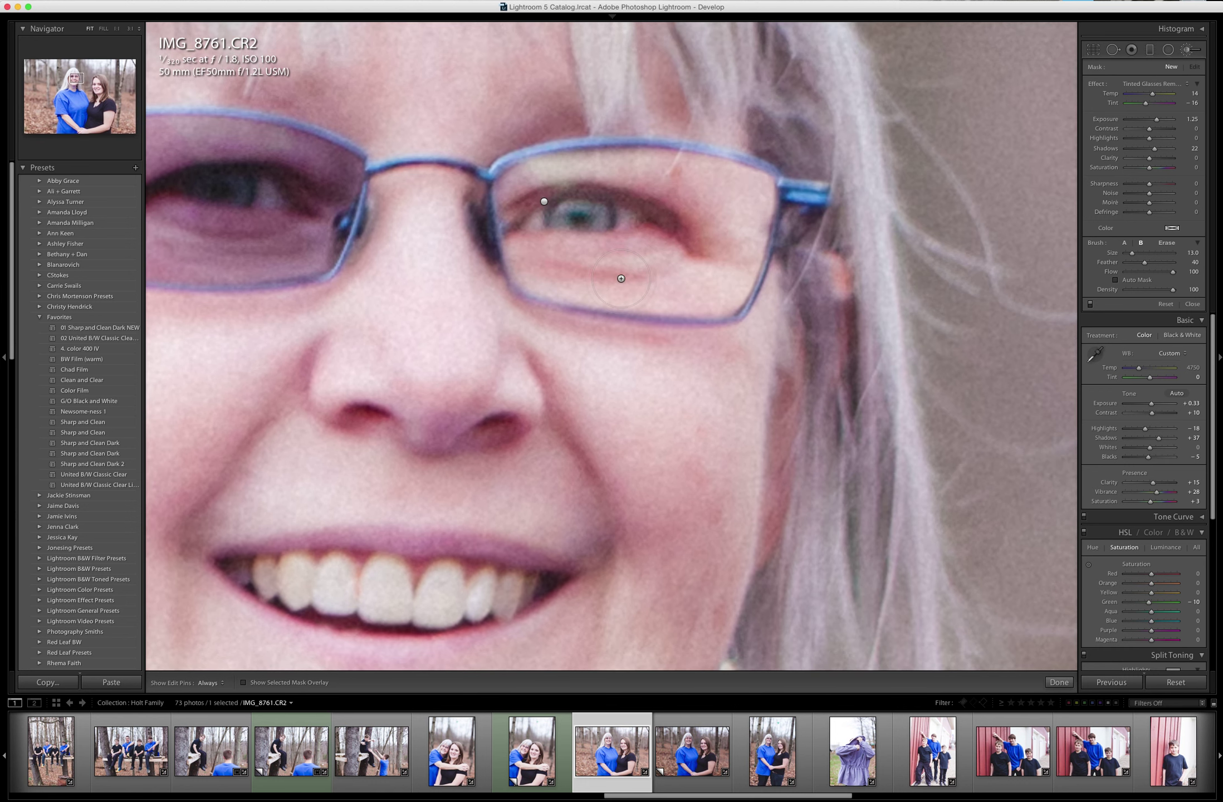
key("z")
key("k")
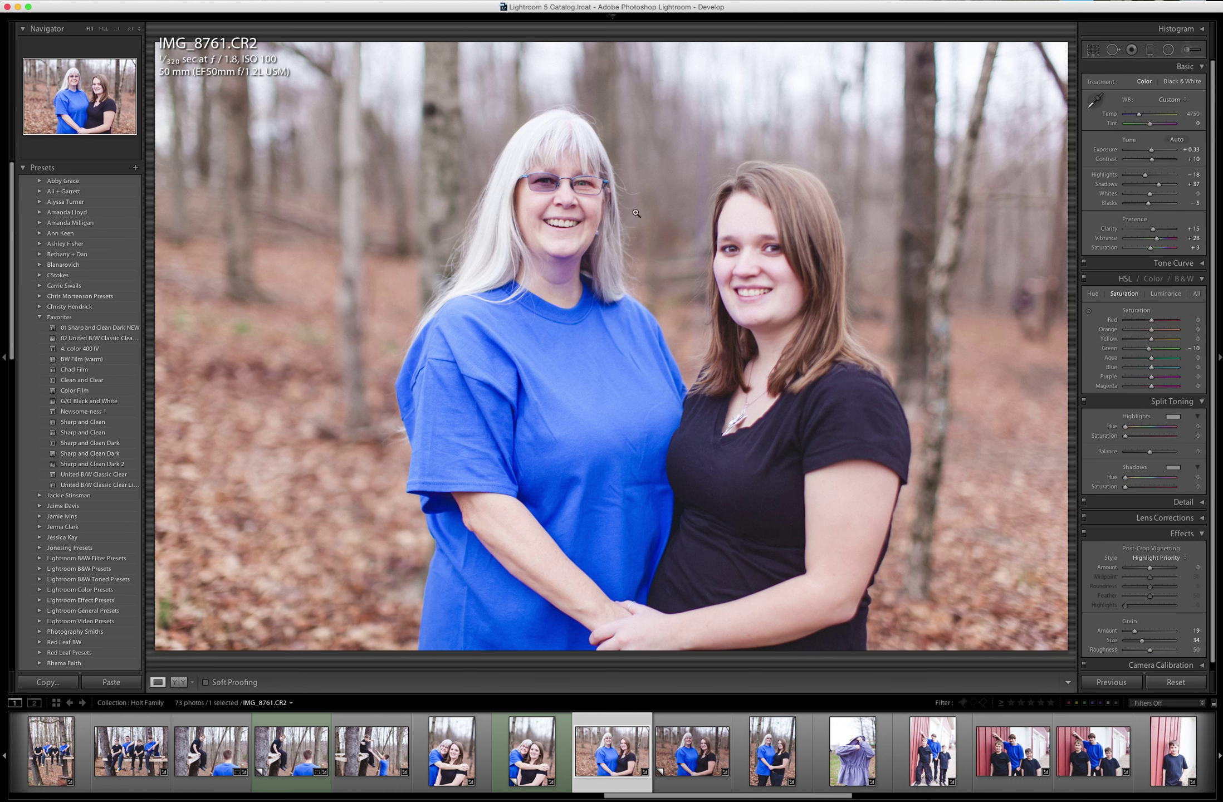
Switch to the virtual copy Copy 1 of IMG_8761.CR2 and raise its exposure to 0.00.
key("super+apostrophe")
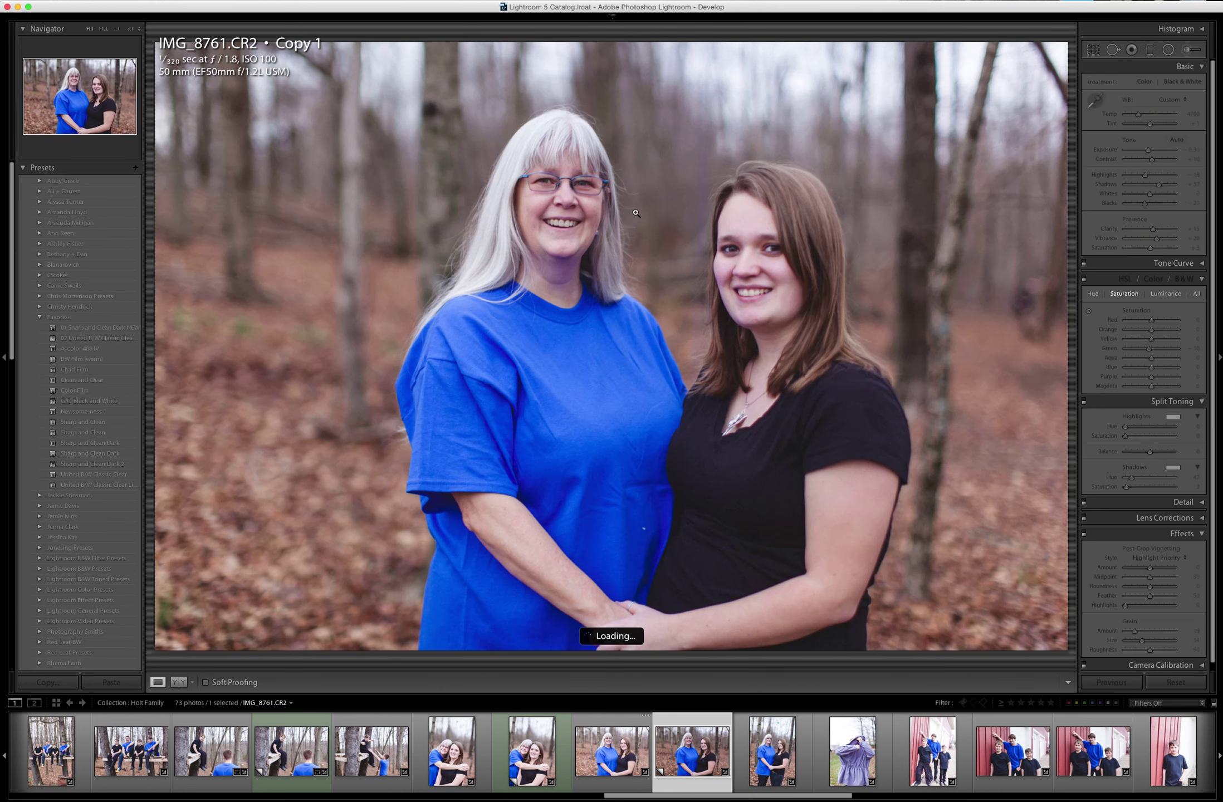
key("equal")
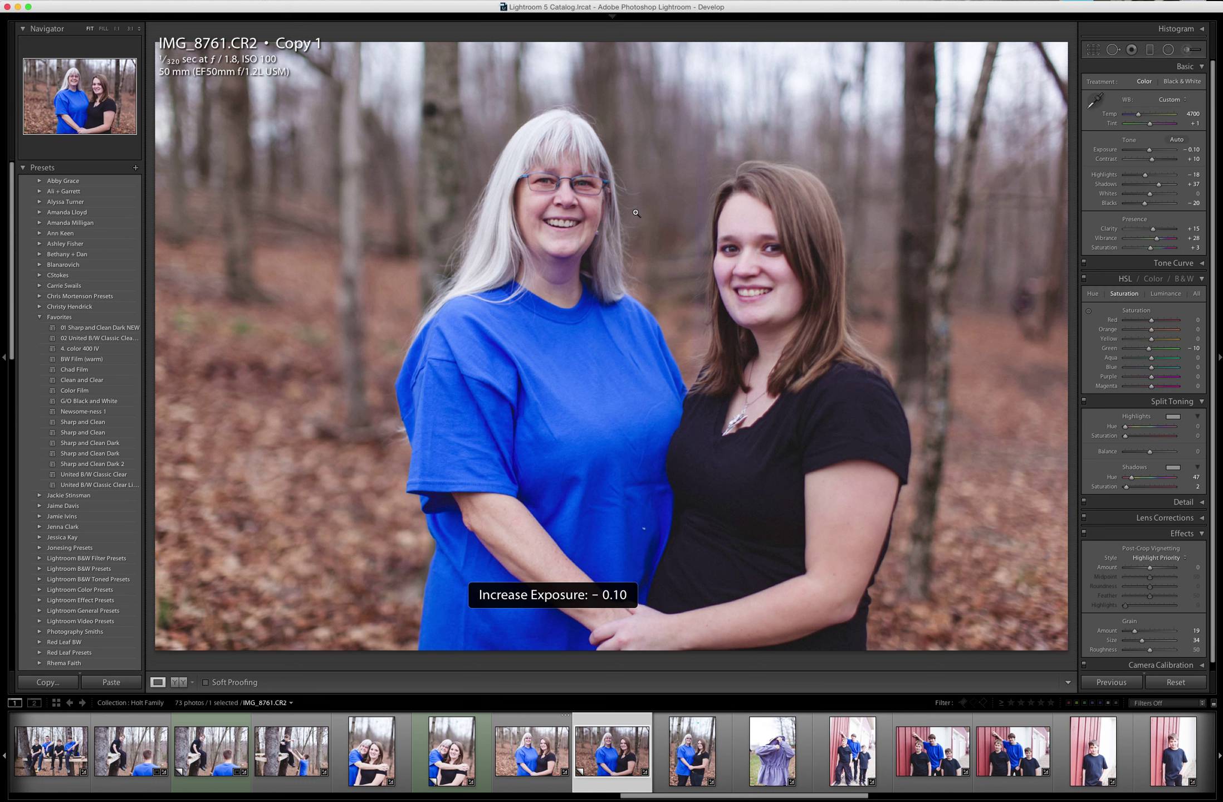
key("equal")
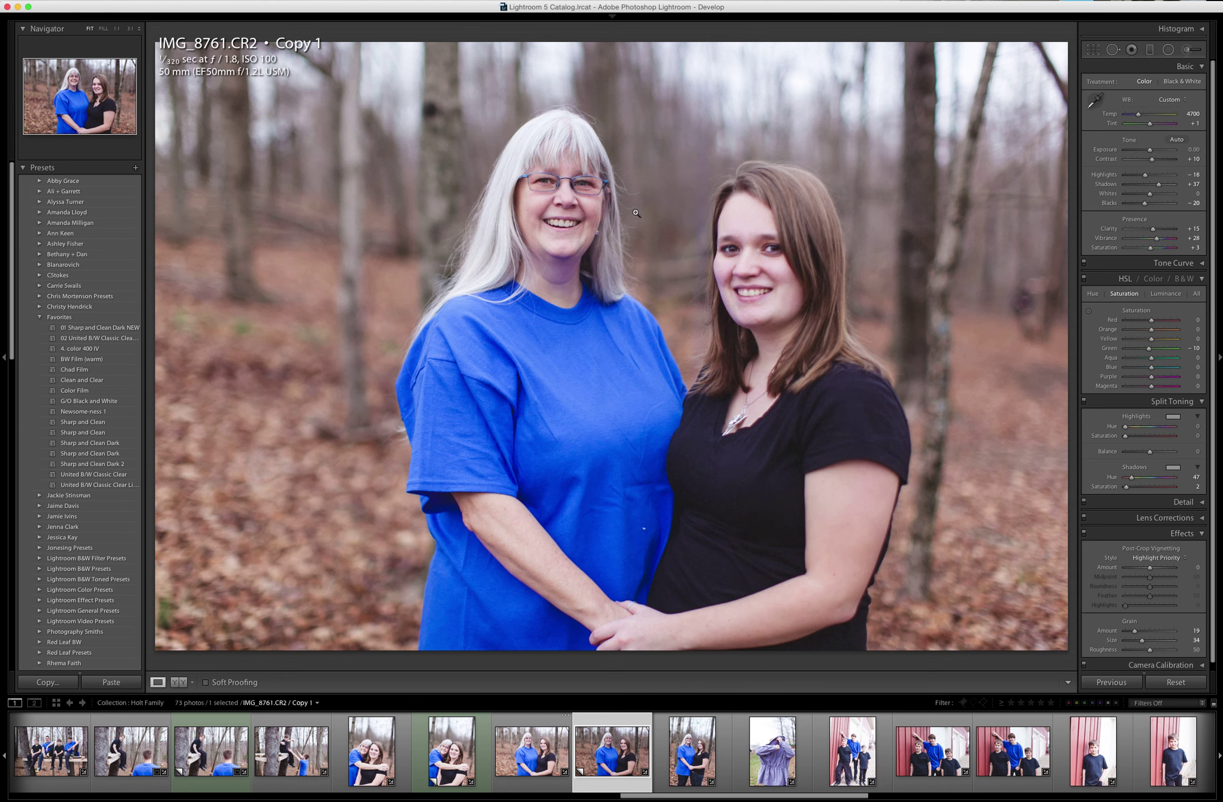
Return to the original IMG_8761.CR2, reset all of its develop settings, and flip between it and Copy 1.
key("Left")
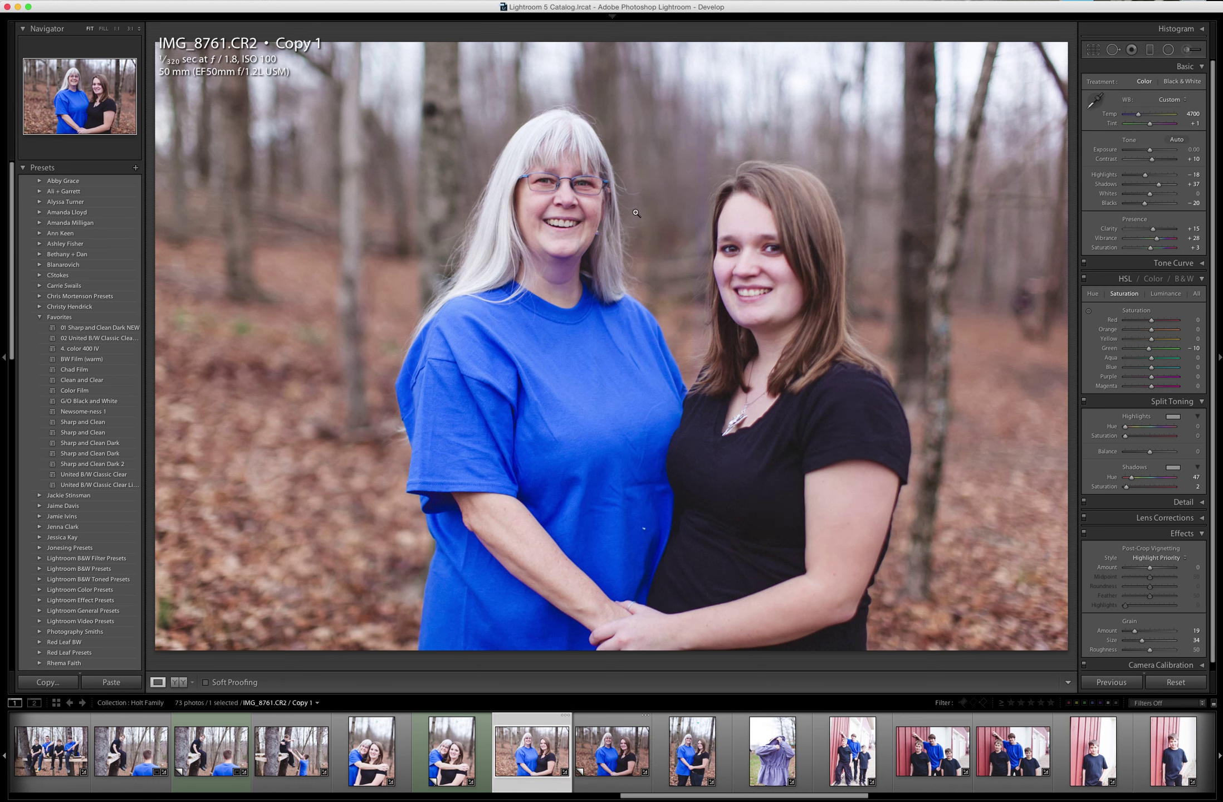
left_click(1173, 684)
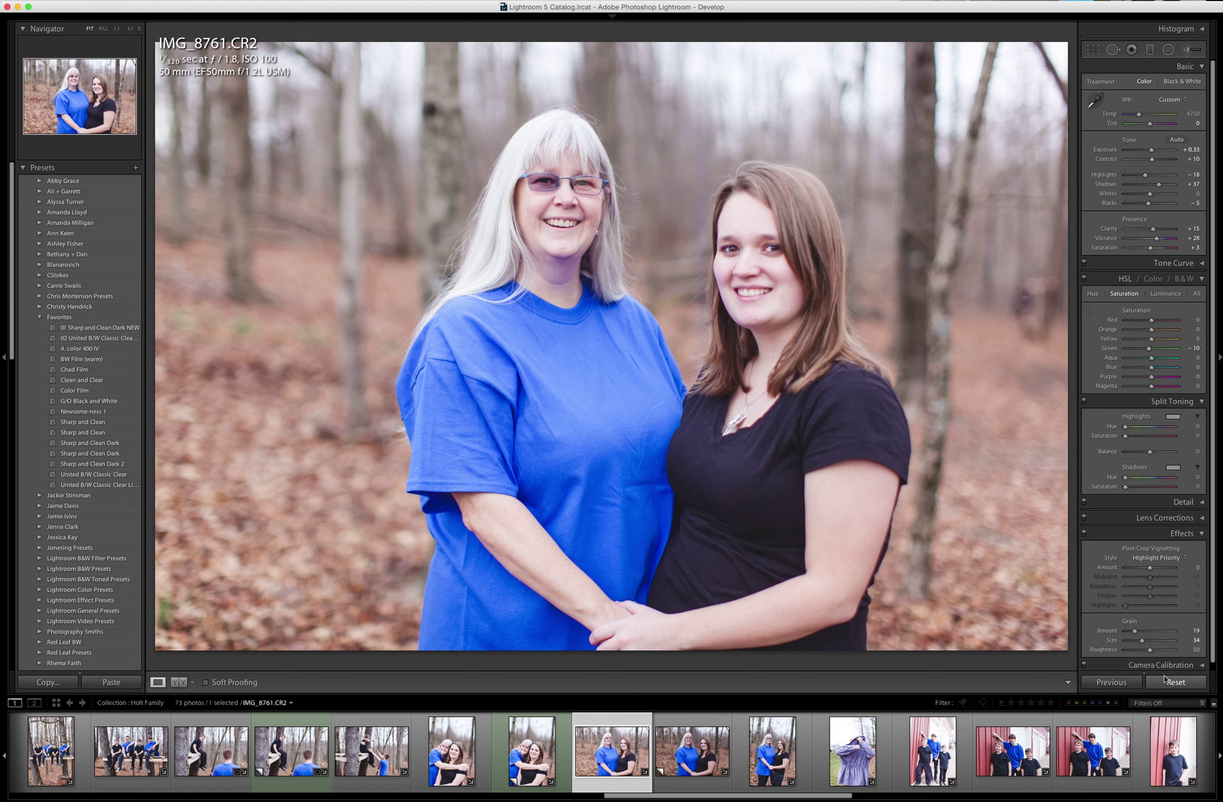
key("Right")
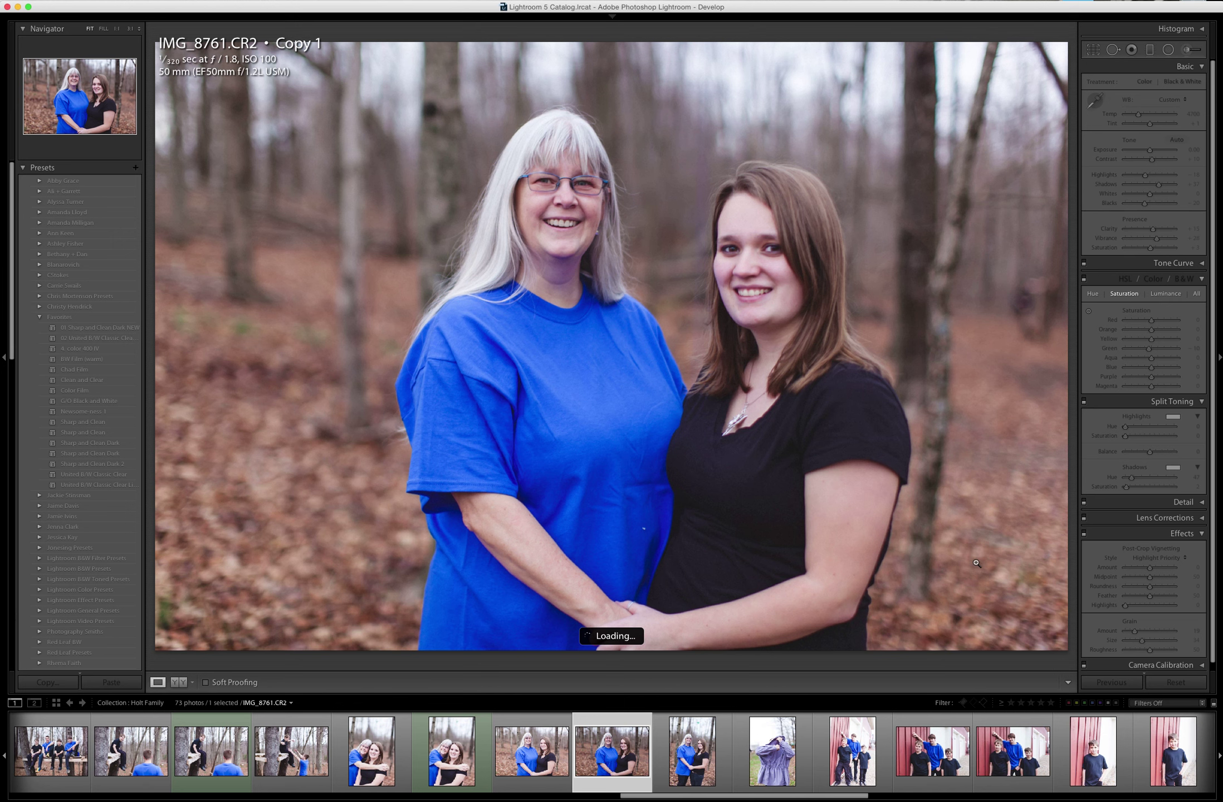
key("Left")
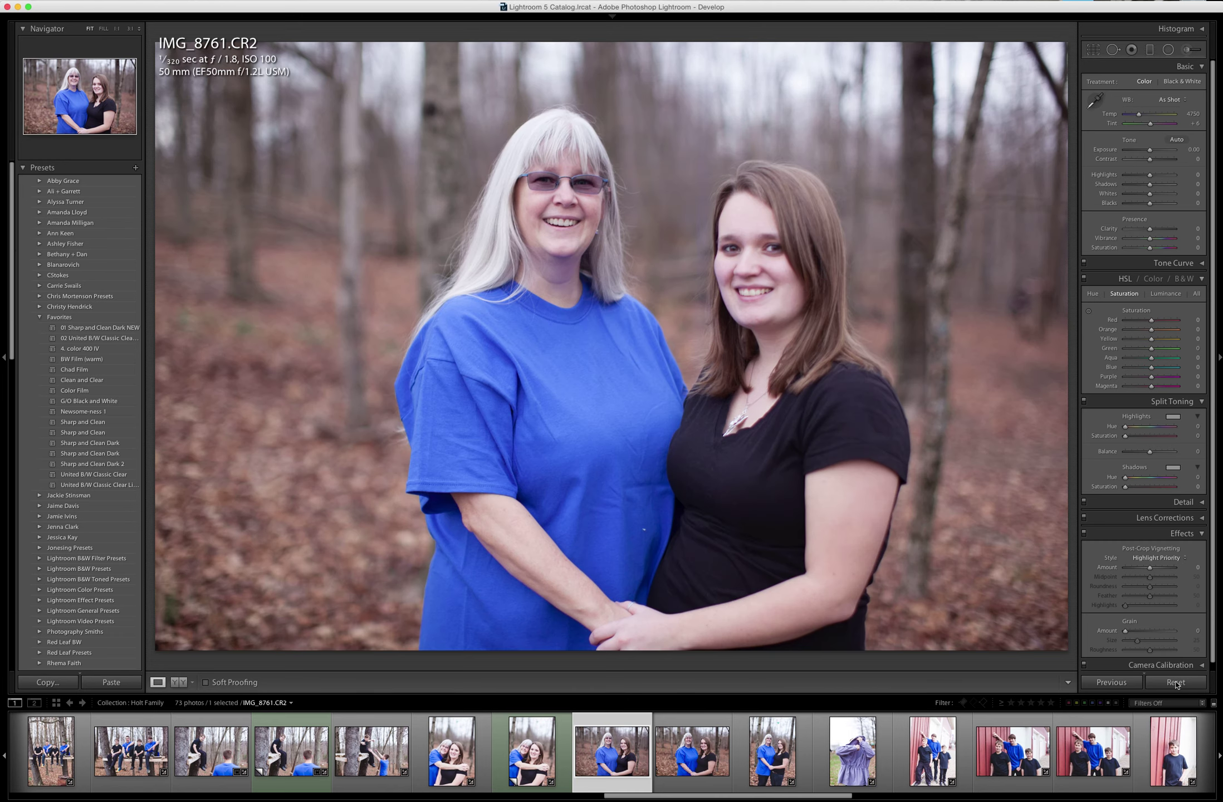
Select the original IMG_8761.CR2 together with Copy 1 and compare them side by side in Survey view with the side panels hidden.
key("shift+Right")
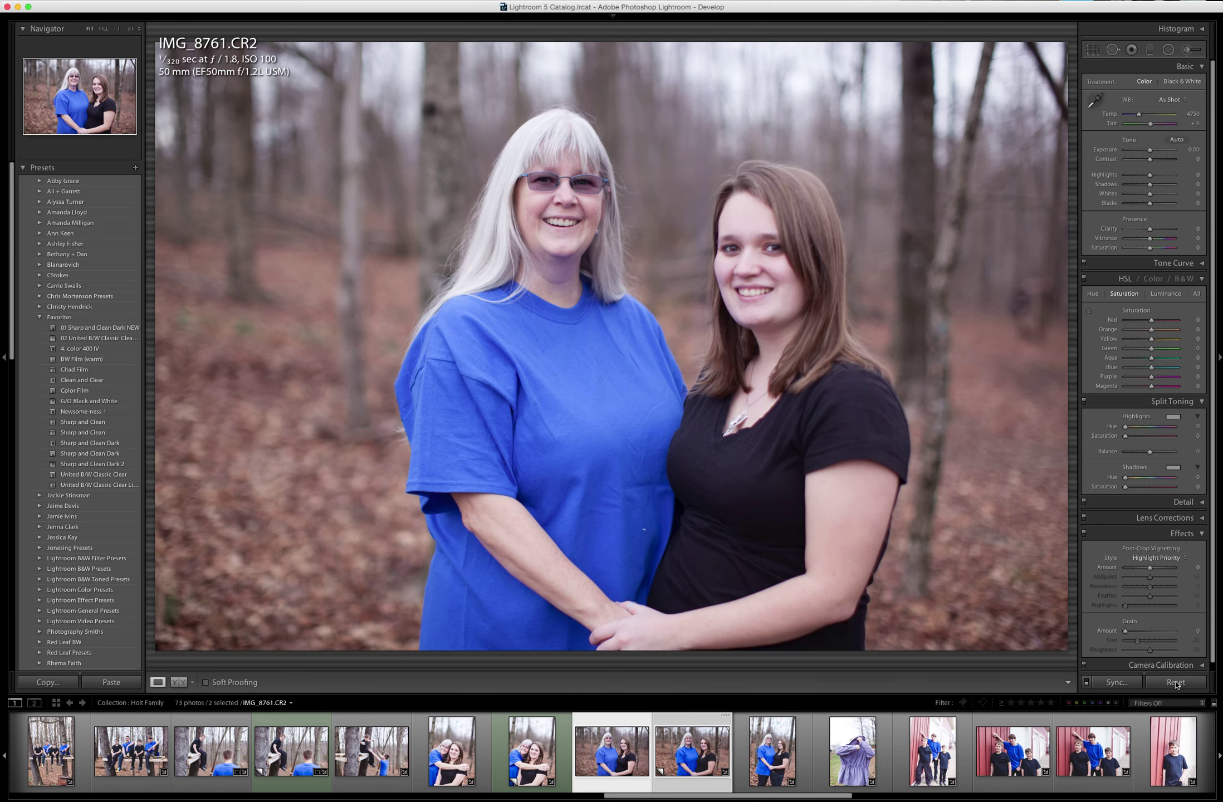
key("n")
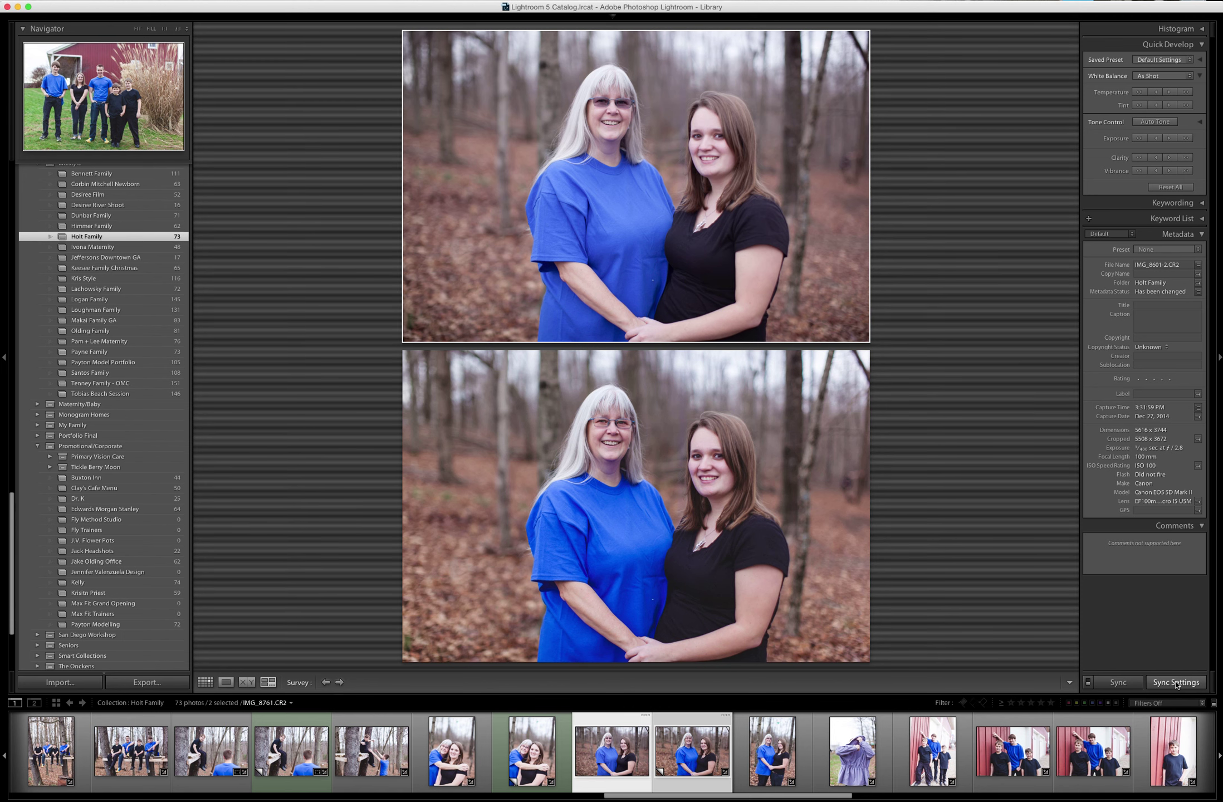
key("Tab")
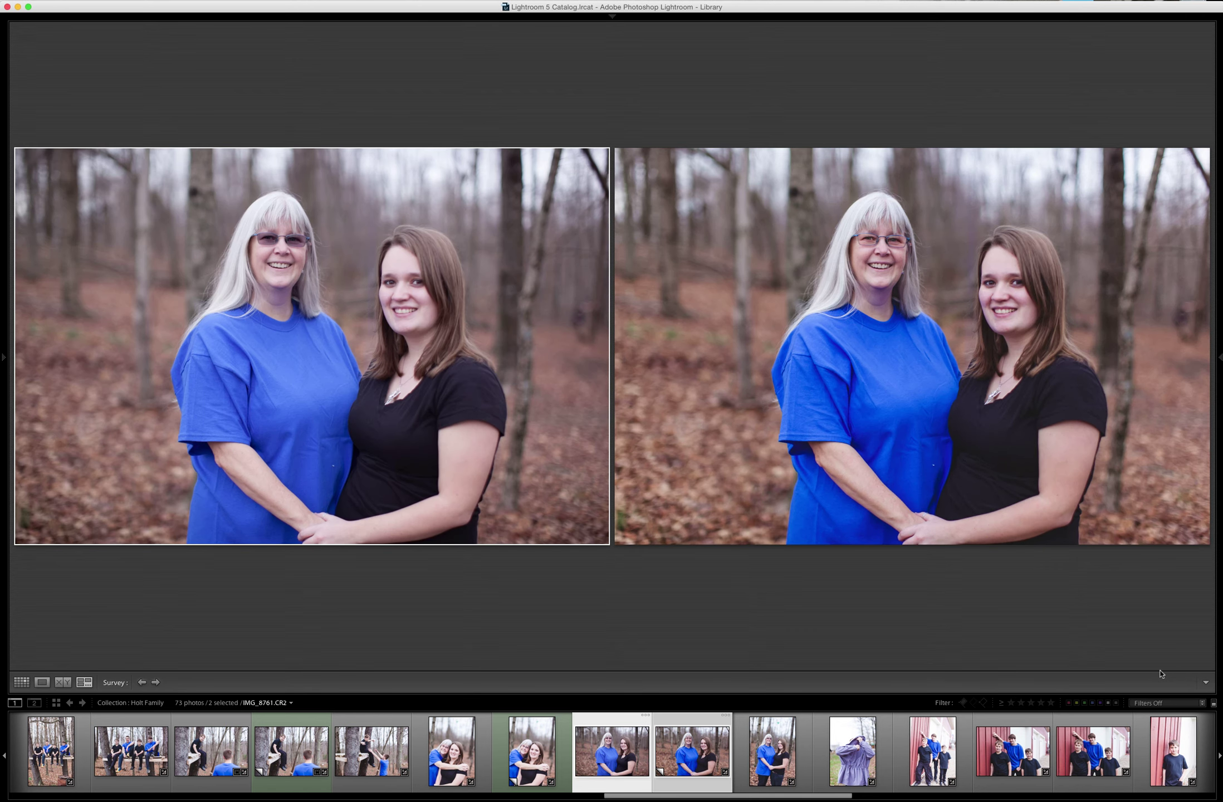